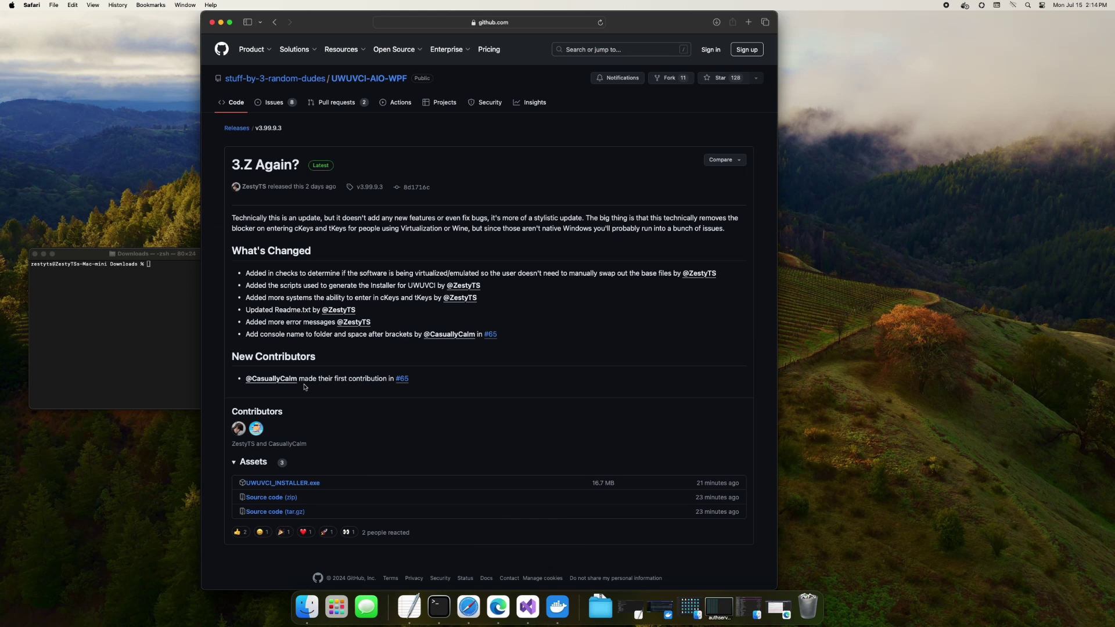
Download UWUVCI_INSTALLER.exe and run it with 'wine' from Terminal
click(282, 485)
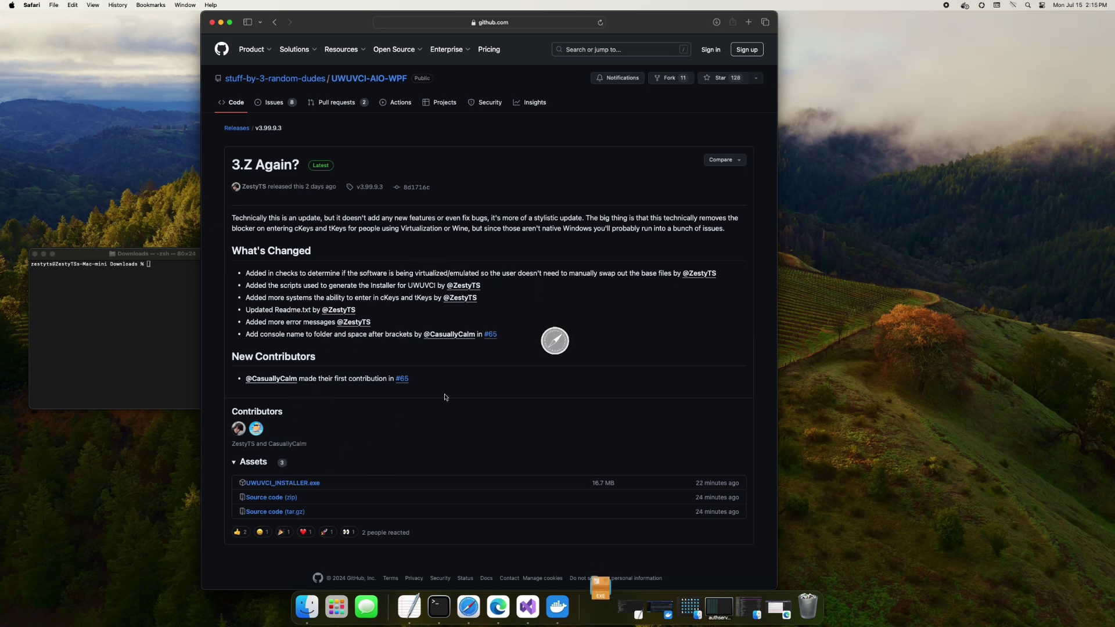
click(166, 339)
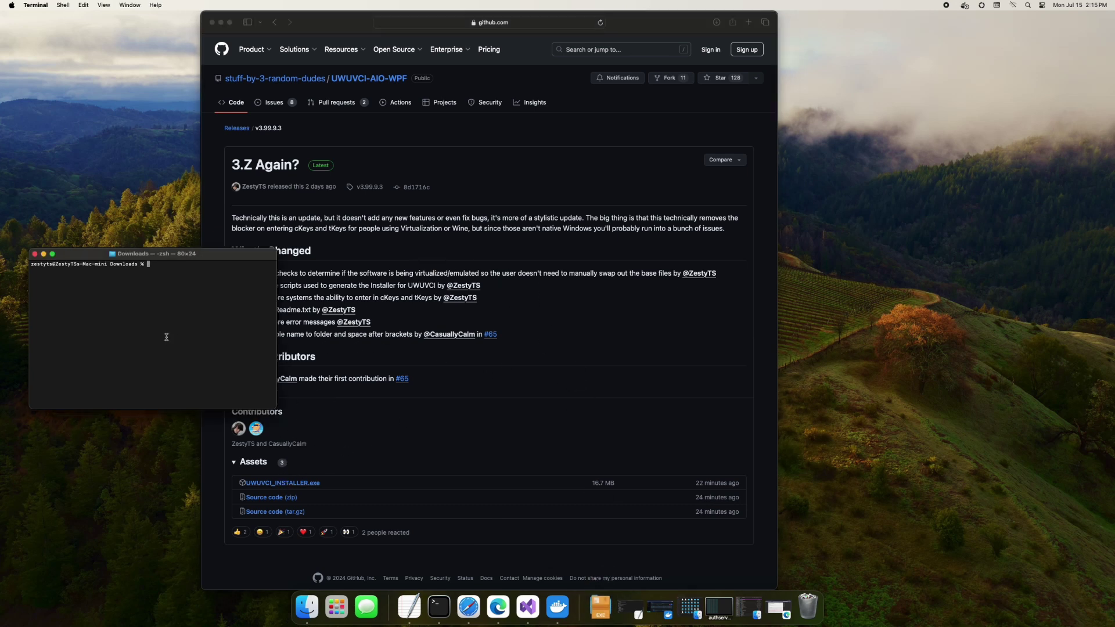
text(wine UW)
key(Tab)
key(Return)
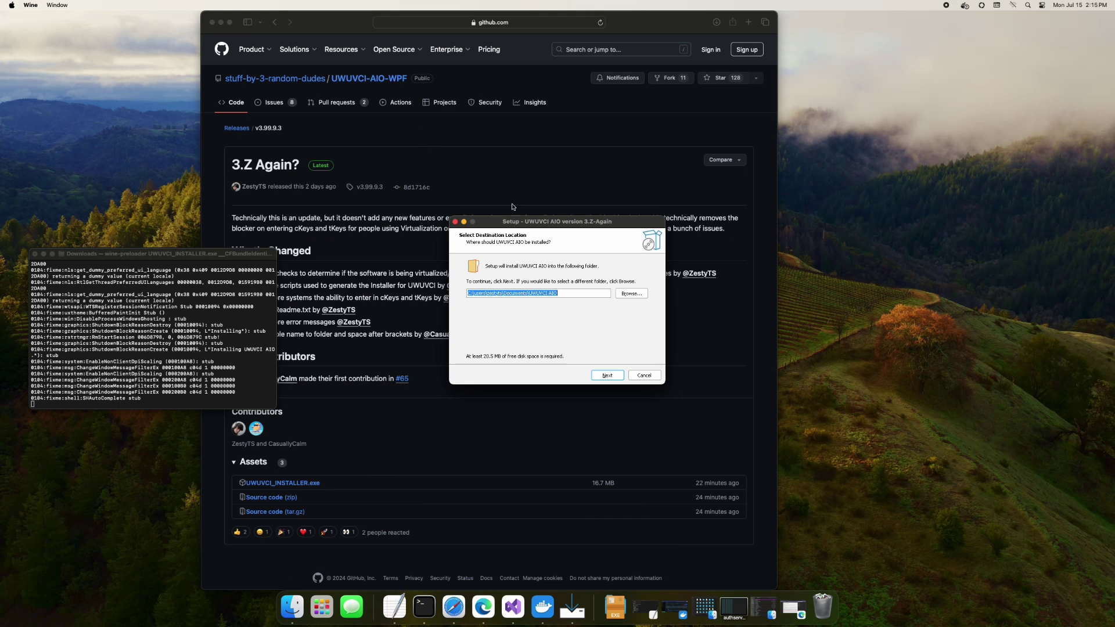
Install to the default folder with the desktop shortcut option turned off
click(606, 376)
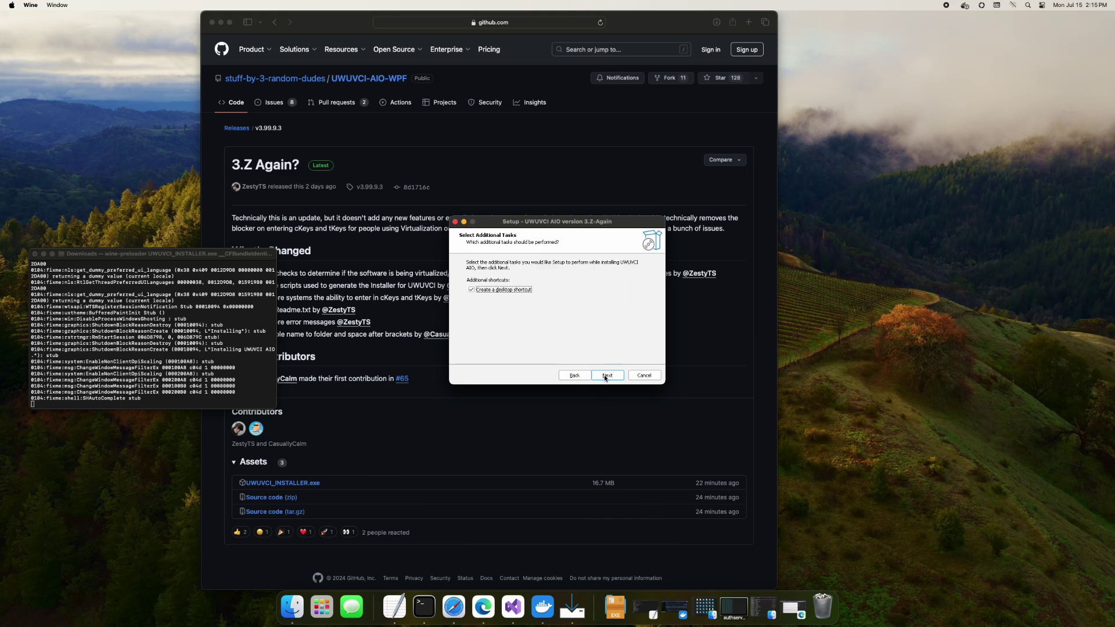
click(488, 294)
click(611, 373)
click(611, 375)
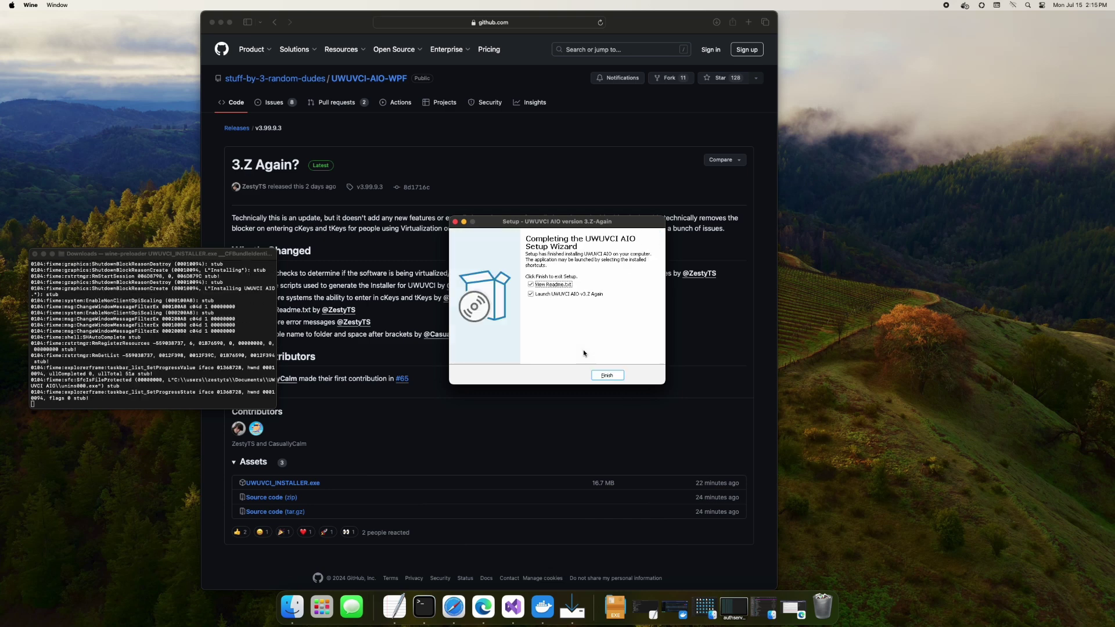
Finish setup, read the Readme's FAQ down to the Tmd.bin title key advice, then close Notepad
click(608, 375)
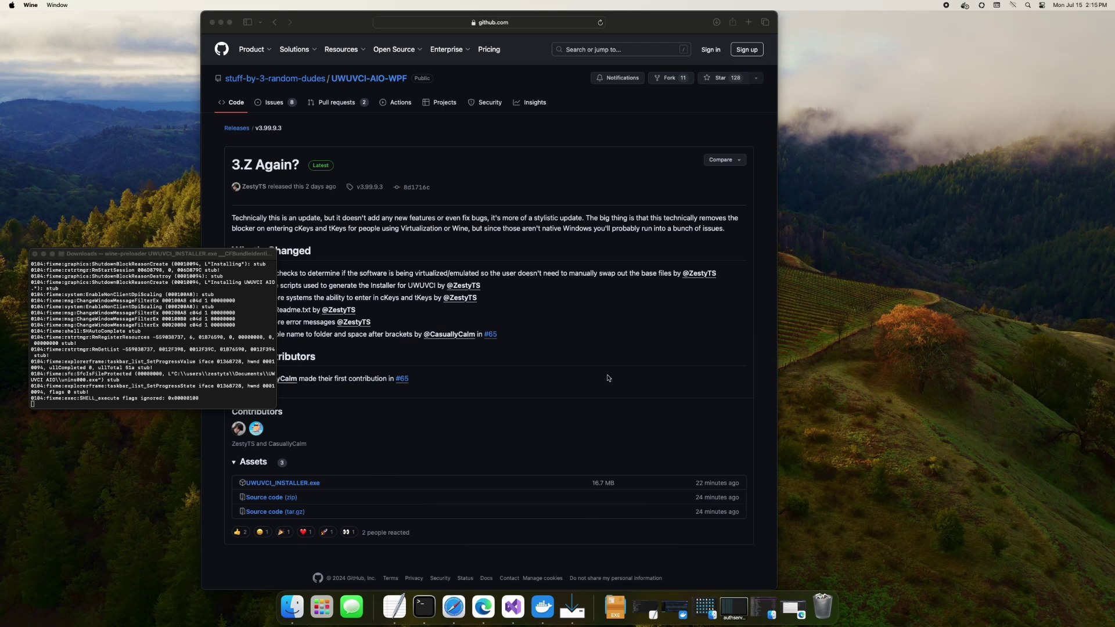
click(555, 366)
scroll(556, 354, down, 10)
scroll(557, 342, down, 10)
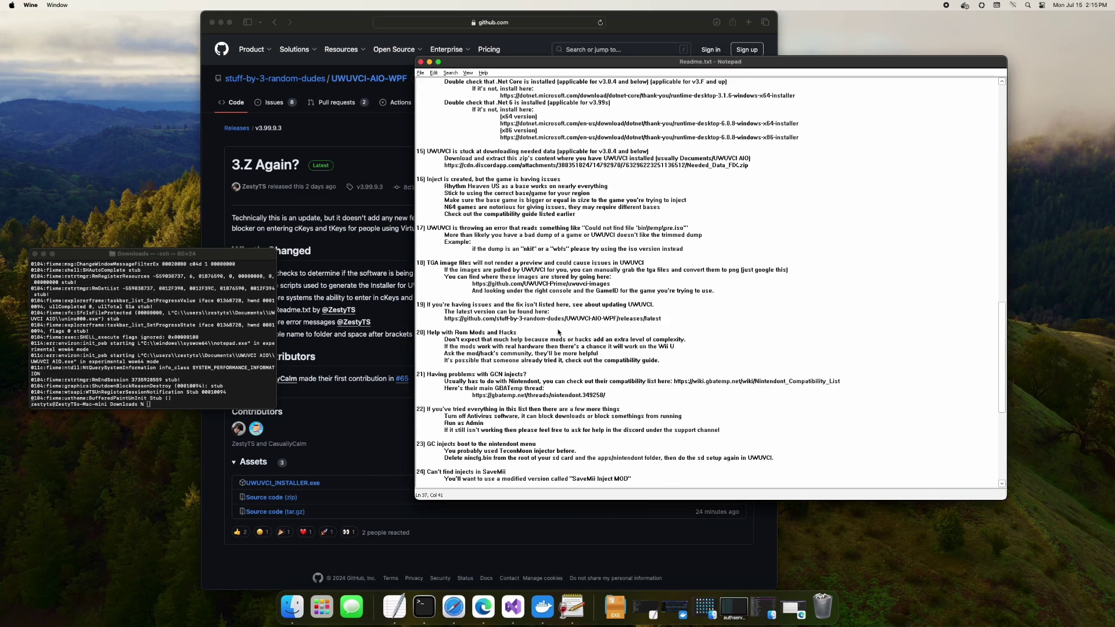
scroll(559, 333, down, 10)
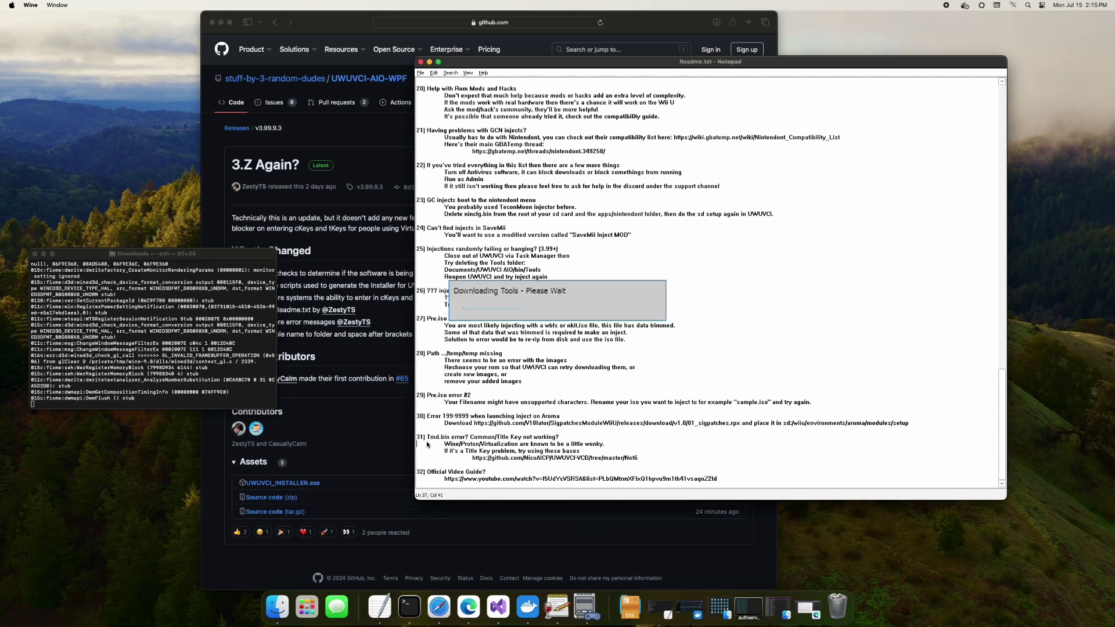
drag(429, 444, 571, 468)
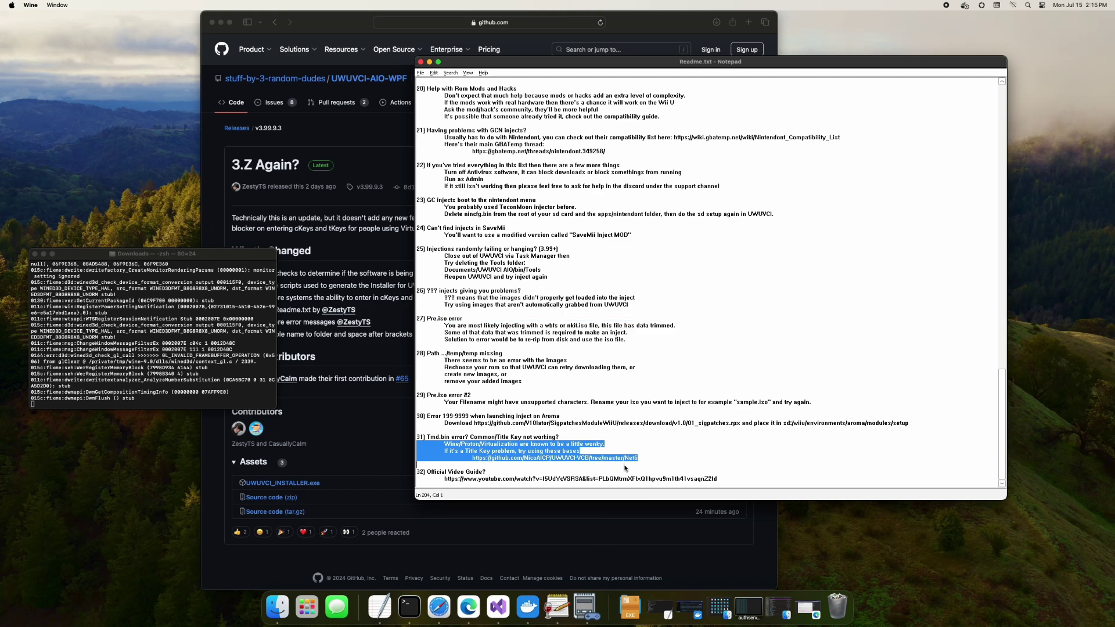
click(421, 62)
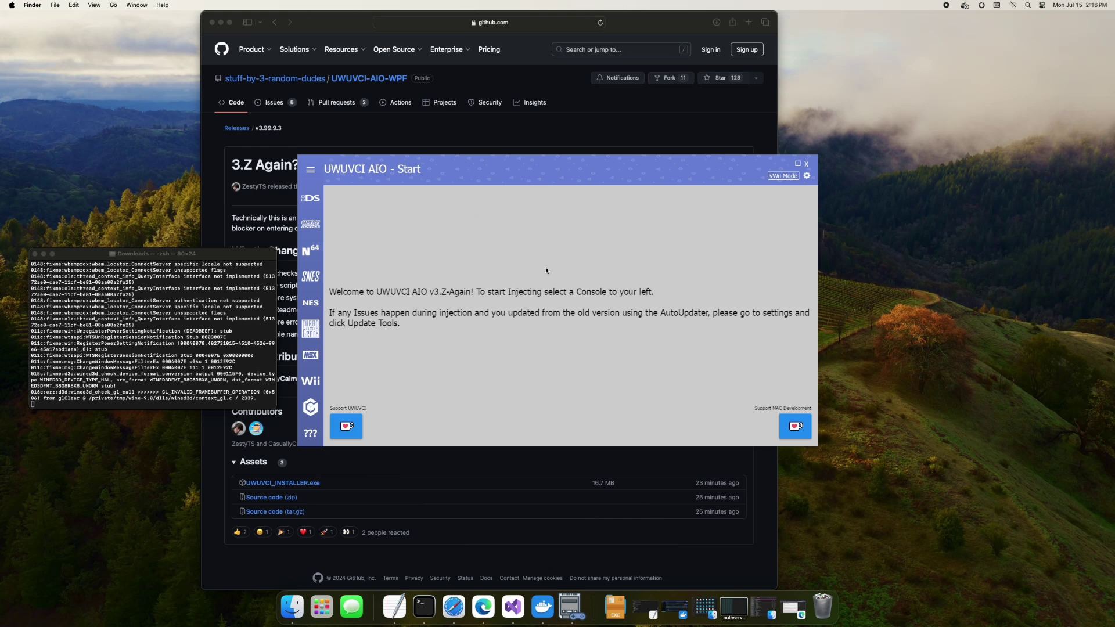
Choose New Super Mario Bros. US from the base list on the NDS inject page
click(565, 260)
click(312, 203)
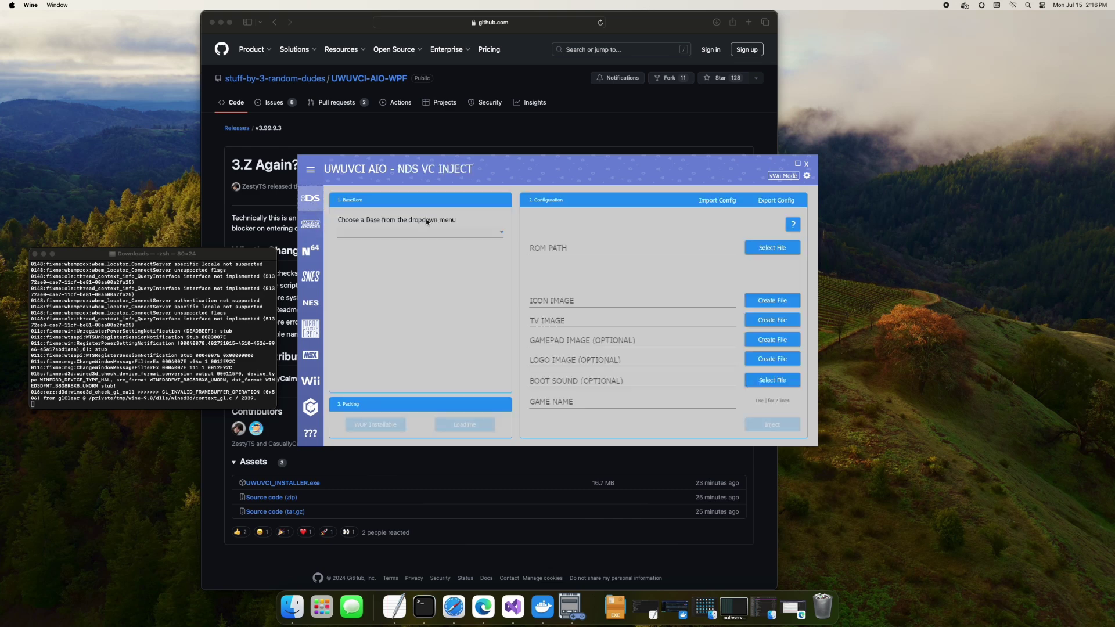
click(428, 233)
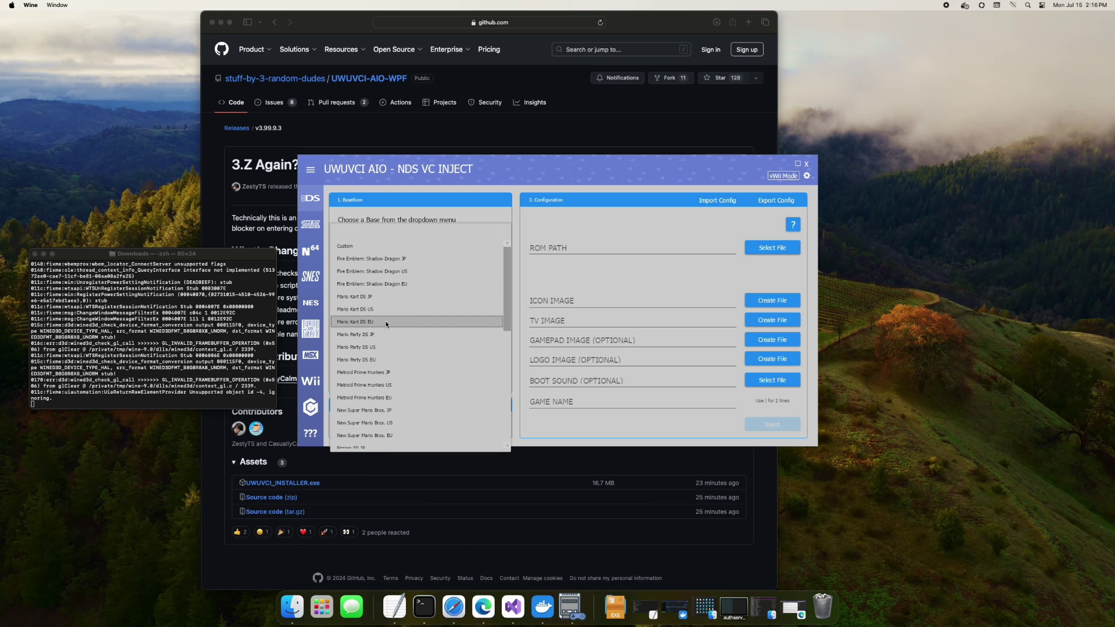
scroll(392, 319, down, 3)
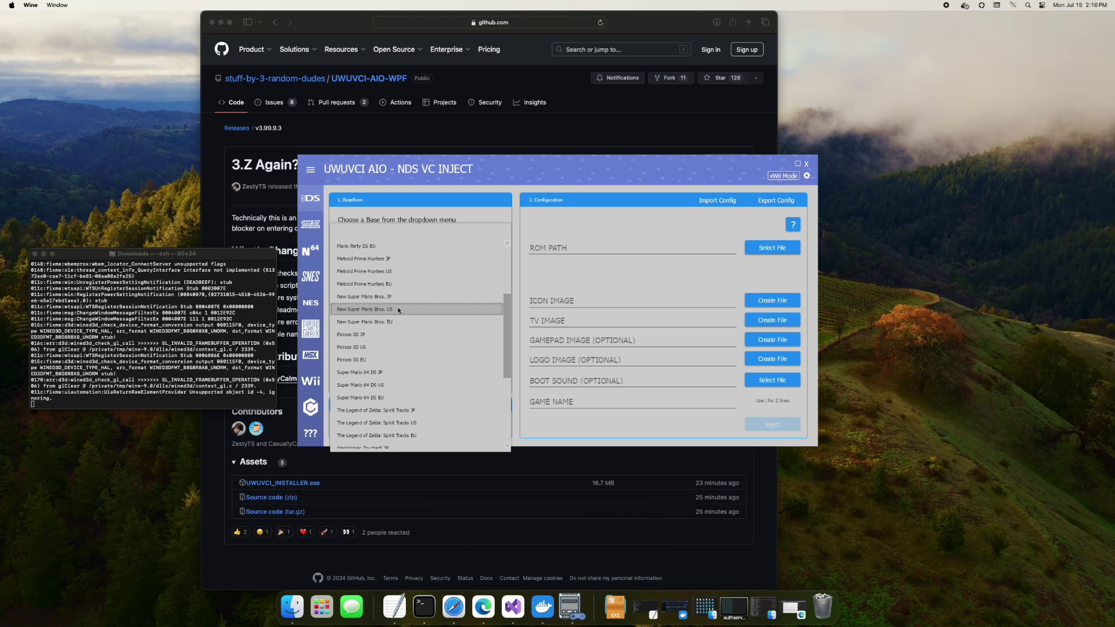
click(399, 311)
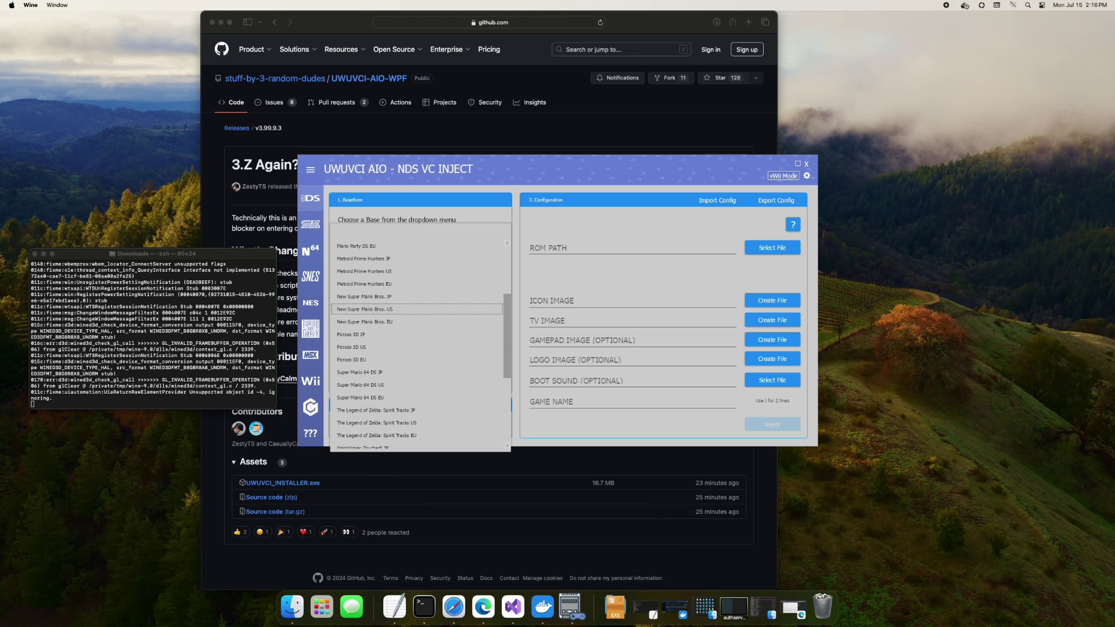
click(378, 310)
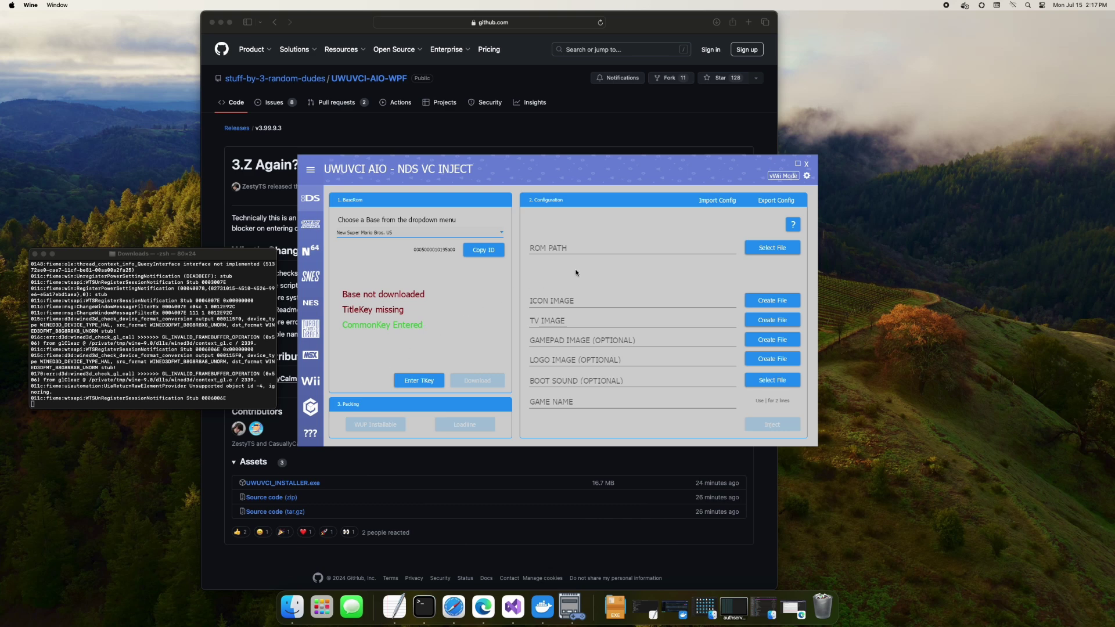
Paste the New Super Mario Bros. US title key into the Enter TKey field
click(428, 380)
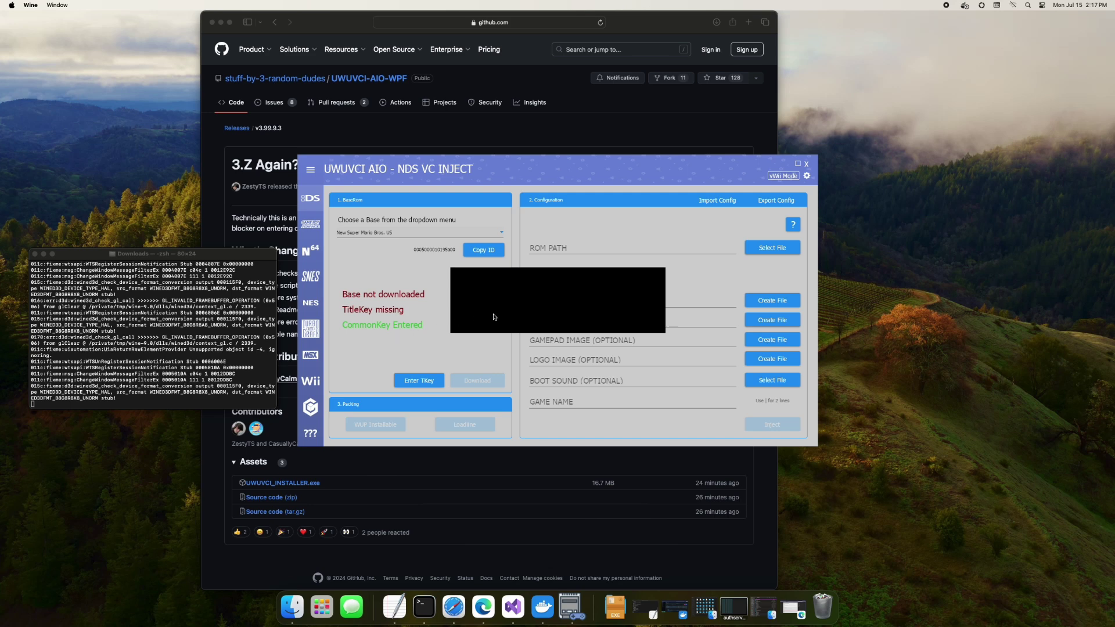
right_click(464, 303)
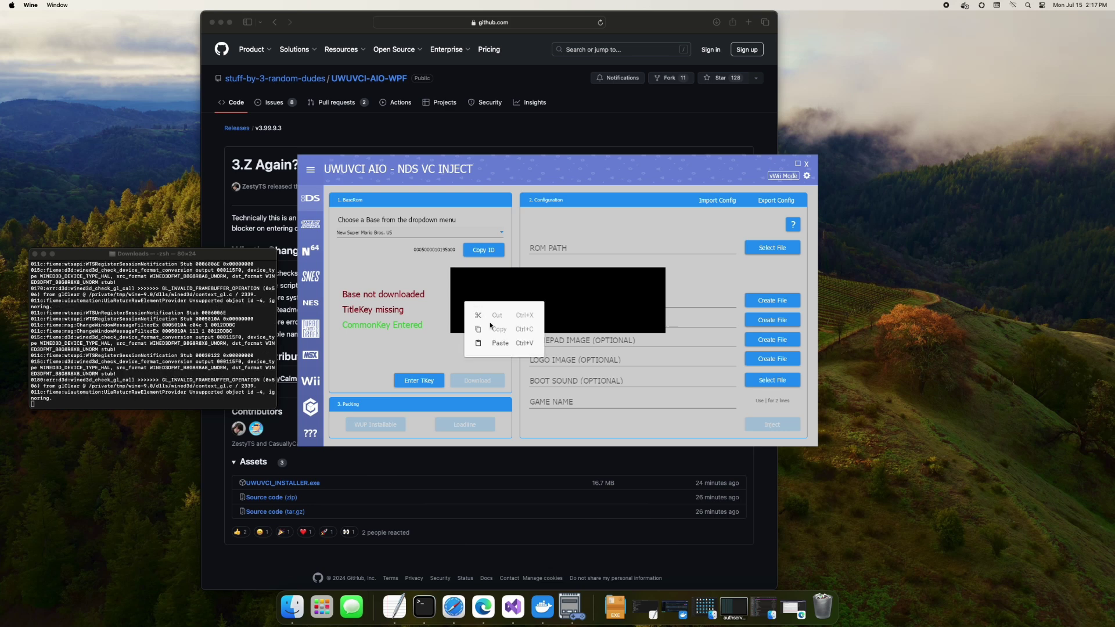
click(501, 343)
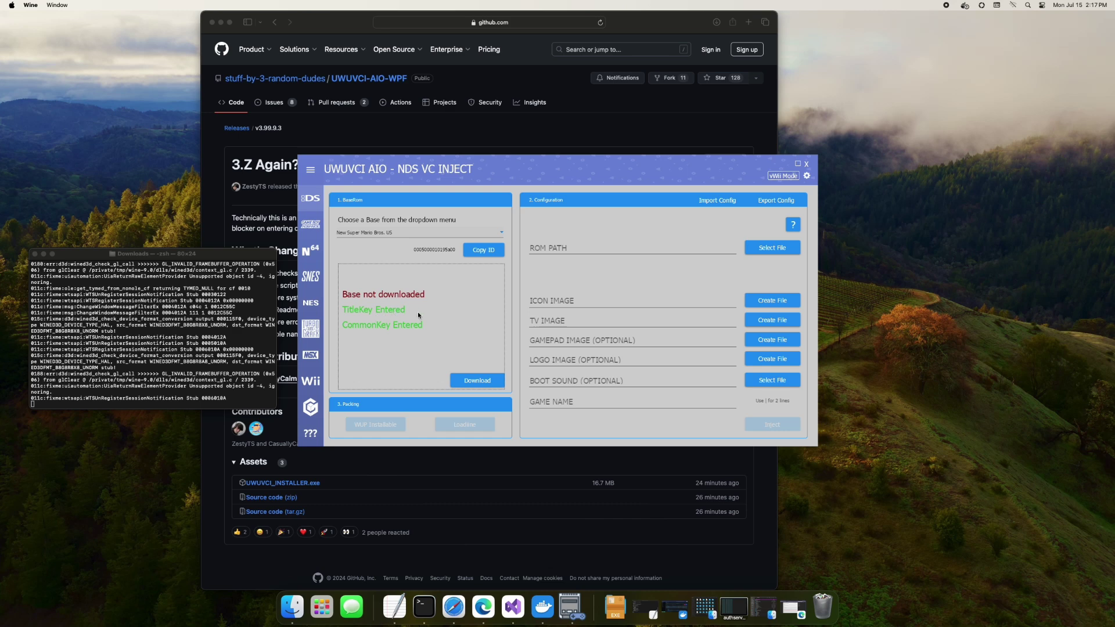
Start downloading the New Super Mario Bros. US base from the BaseRom panel
click(492, 375)
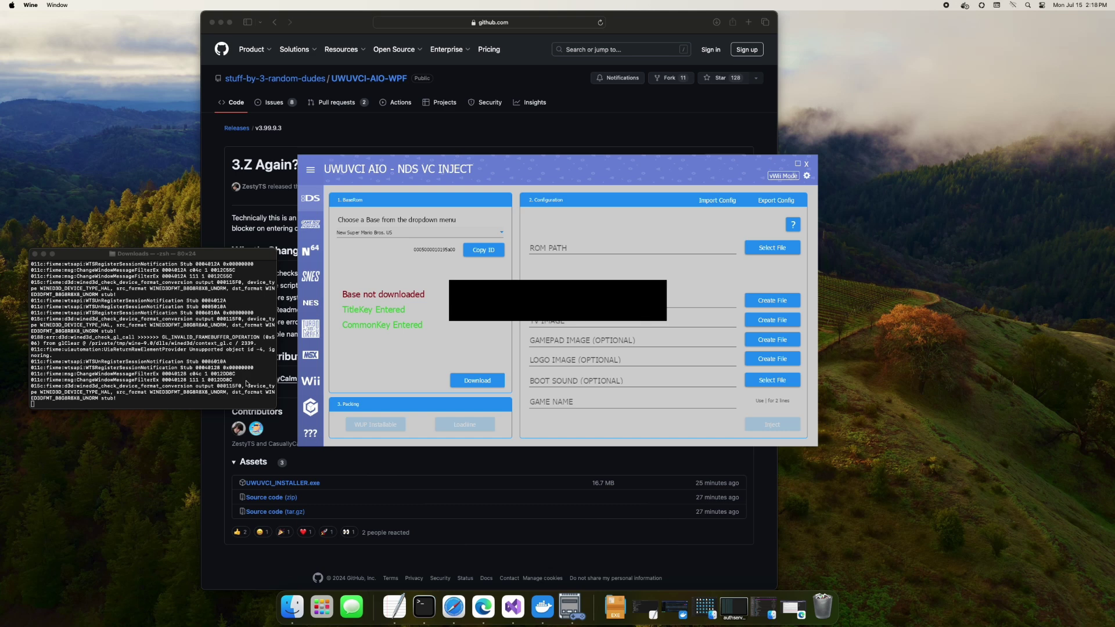
Quit the leftover setup and relaunch 'UWUVCI AIO.exe' with Wine from Documents/UWUVCI AIO
right_click(572, 607)
click(581, 580)
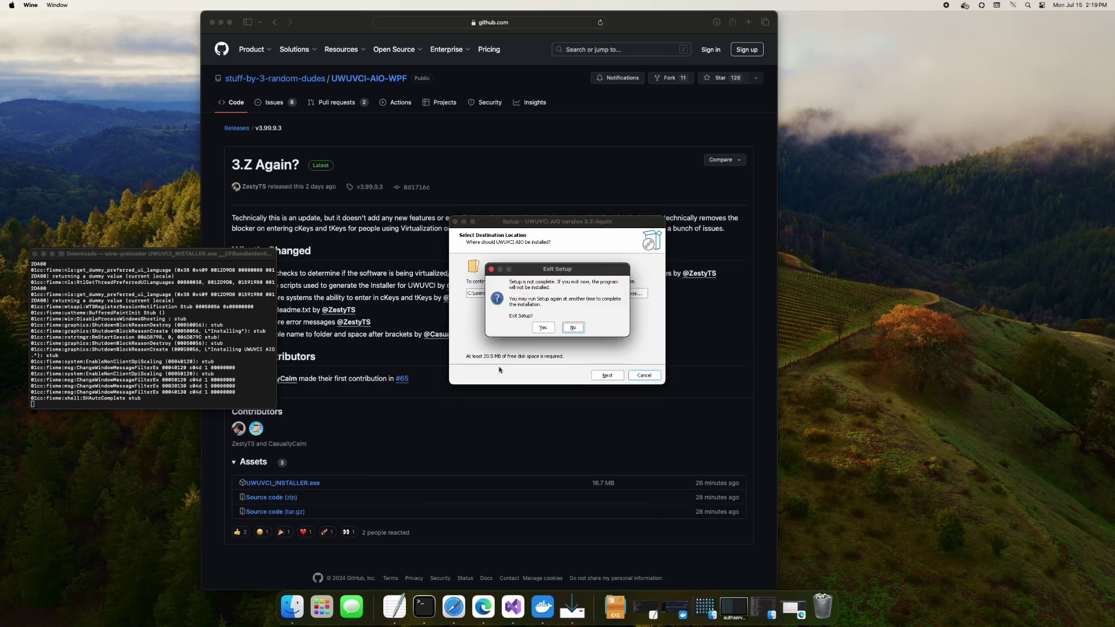
click(542, 327)
text(cd ..\ncd Documents/UWUVCI\ AIO\nls\nwine UWUVCI\ AIO.exe)
key(Return)
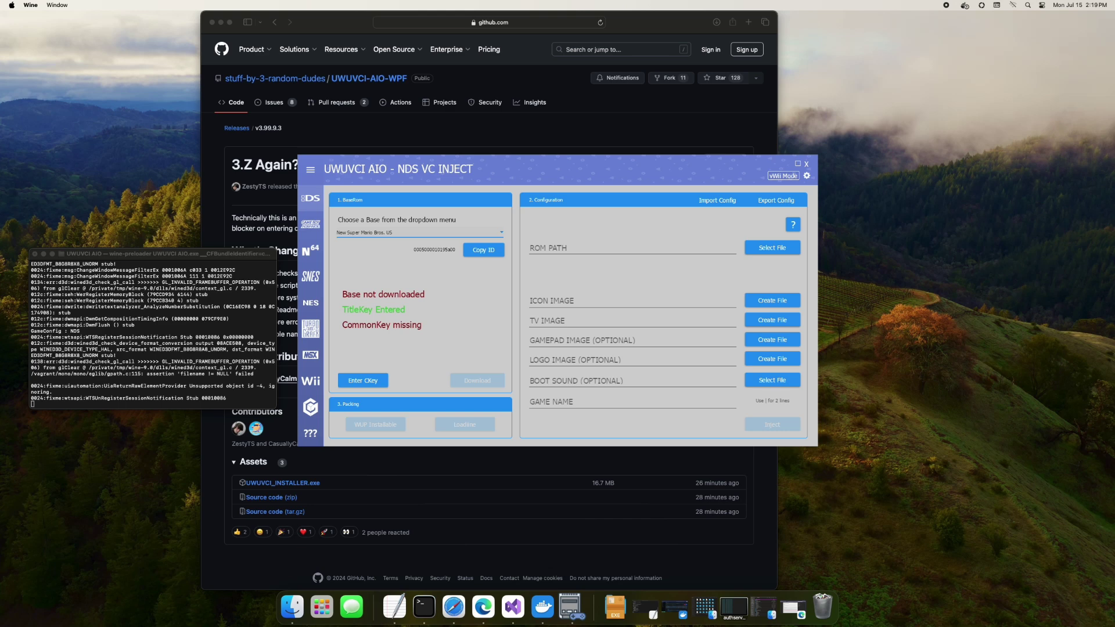
Paste the common key into the Enter CKey dialog and confirm it
click(190, 302)
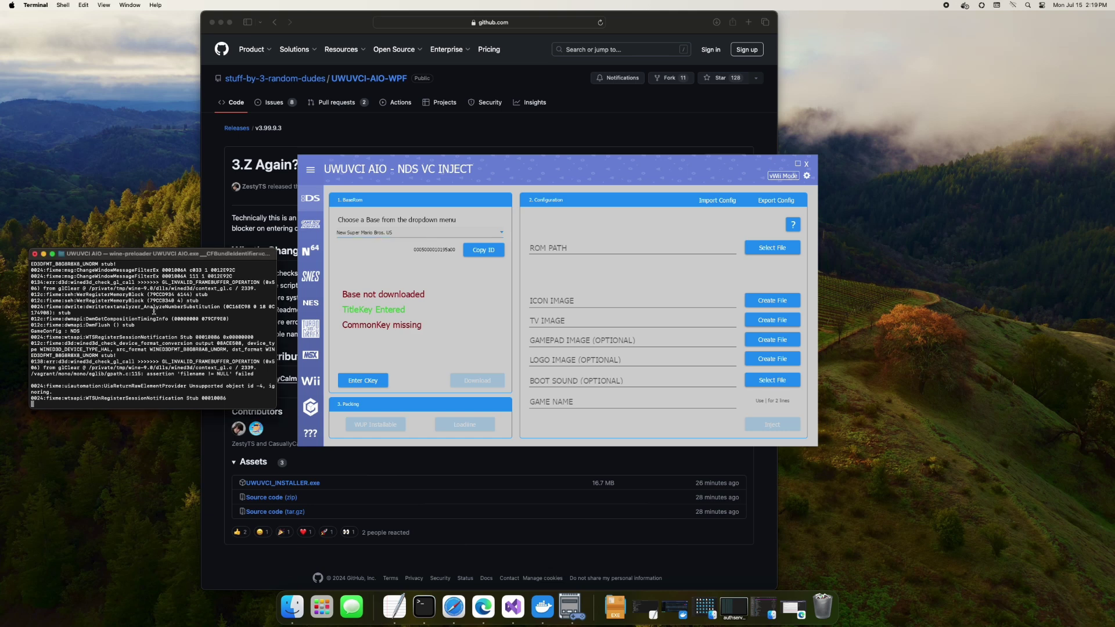
click(361, 380)
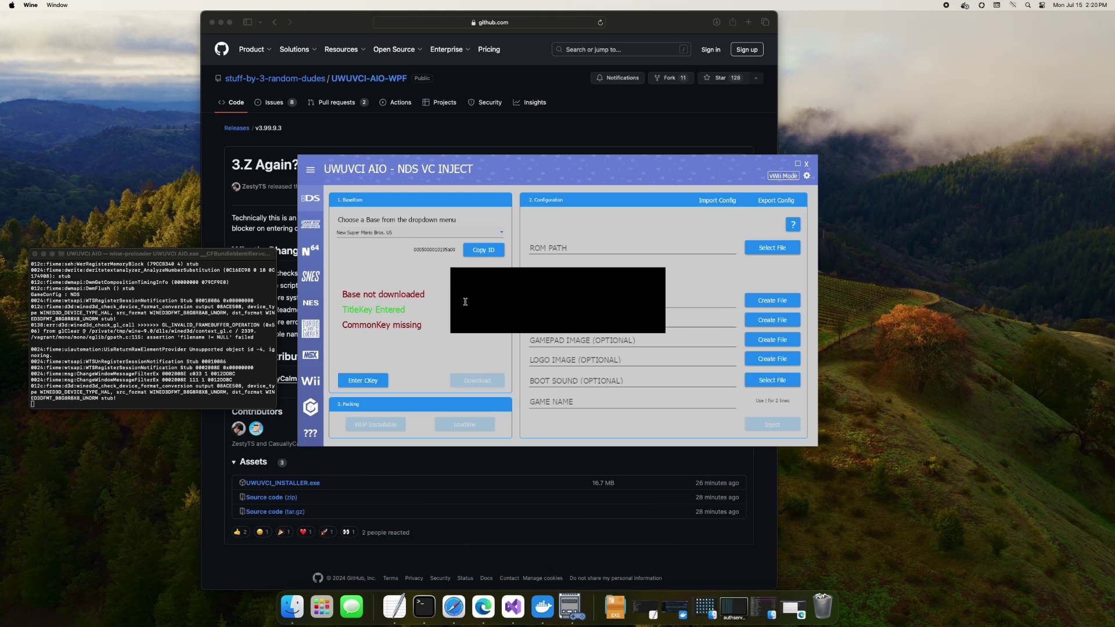
right_click(467, 303)
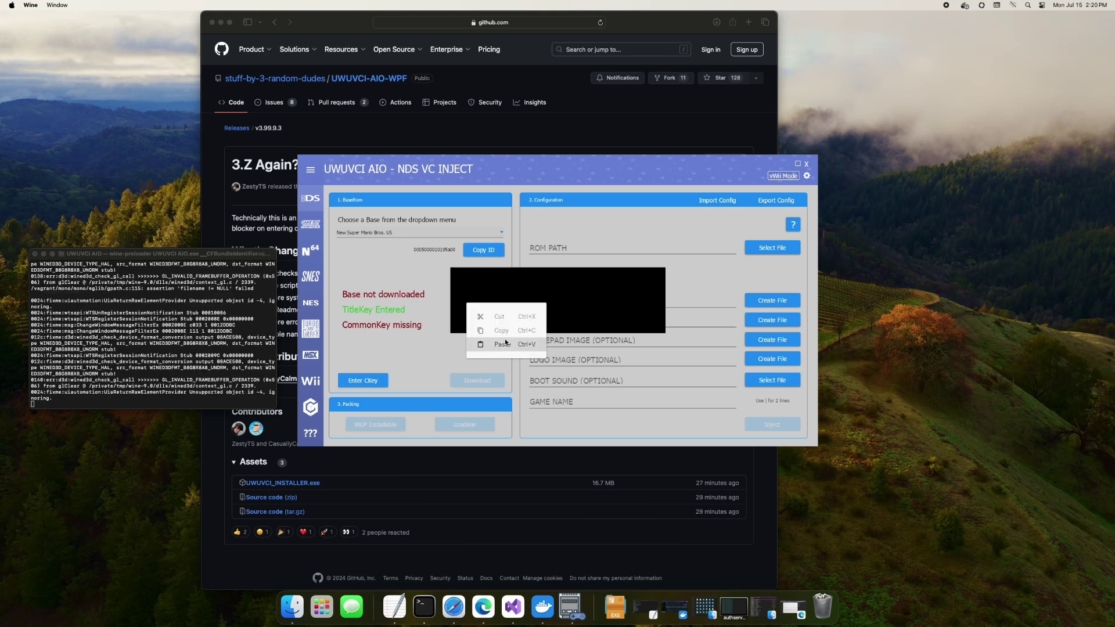
click(504, 341)
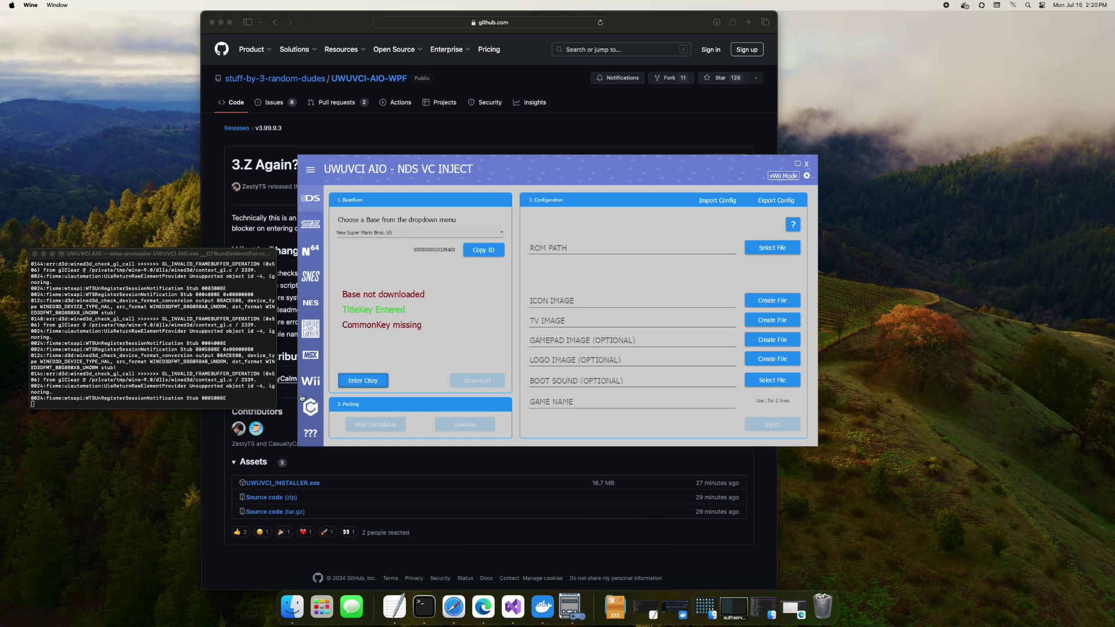
click(367, 383)
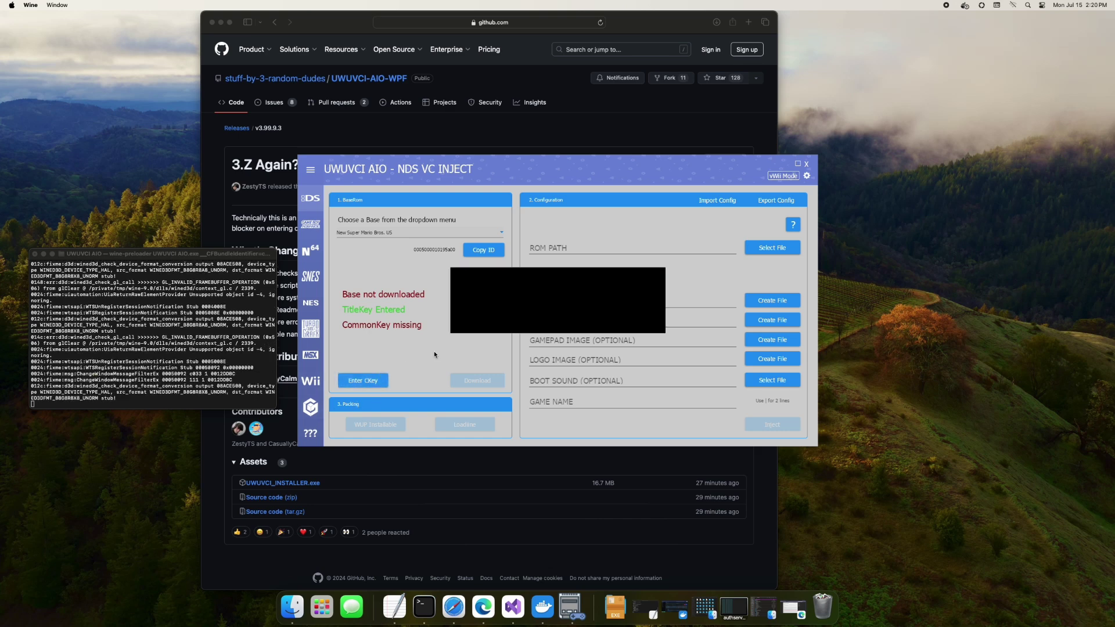
right_click(464, 296)
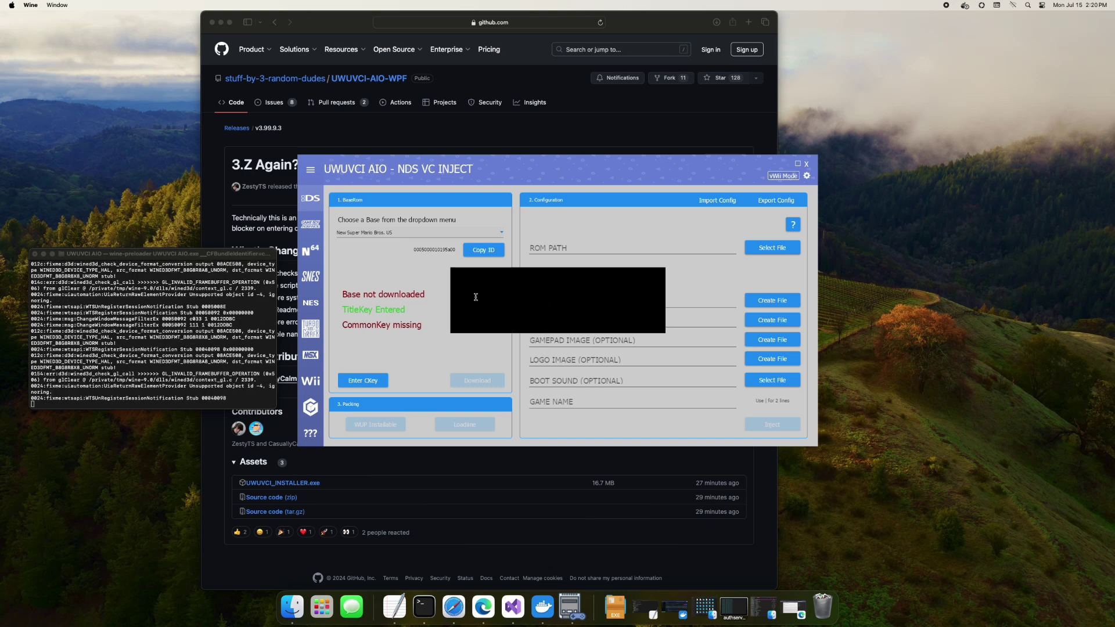
right_click(470, 302)
click(503, 342)
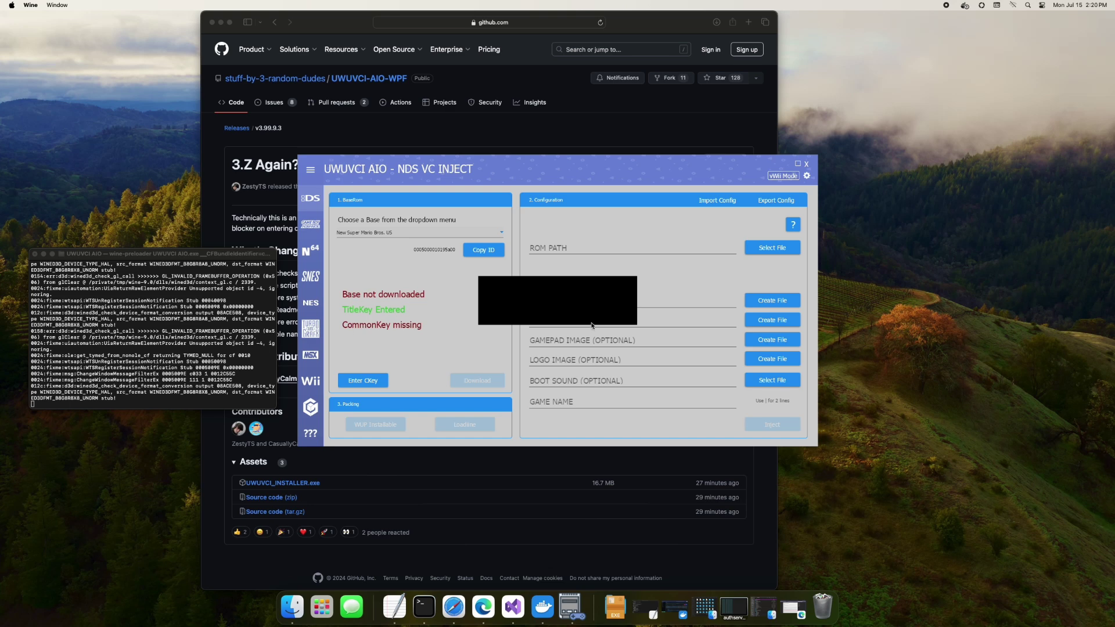
click(613, 317)
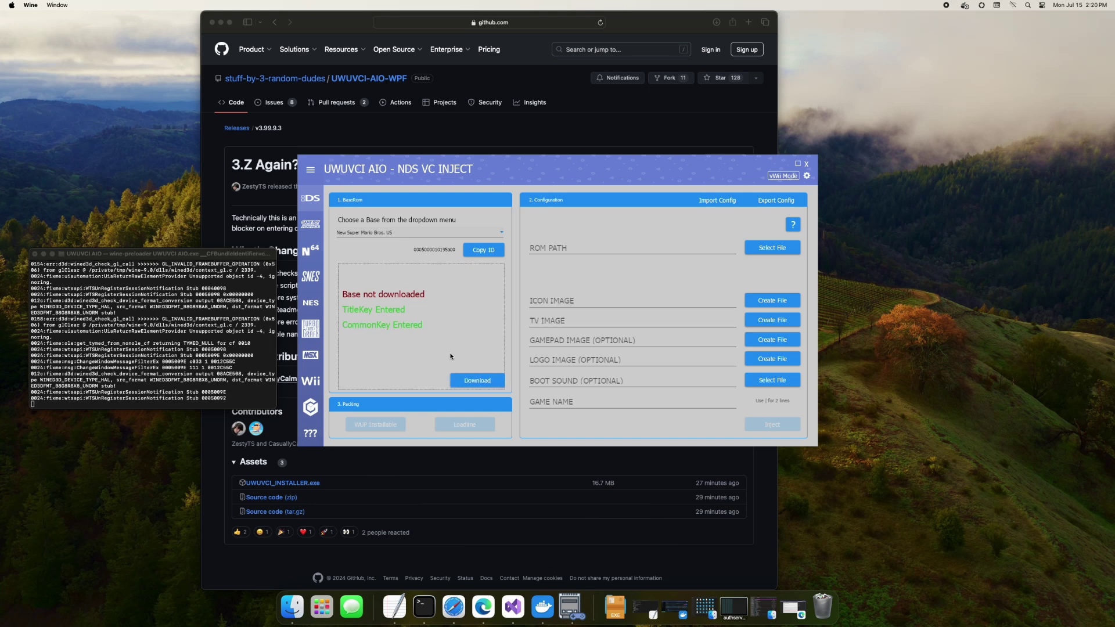
Download the New Super Mario Bros. US base and load the .nds ROM from Downloads/Output
click(468, 382)
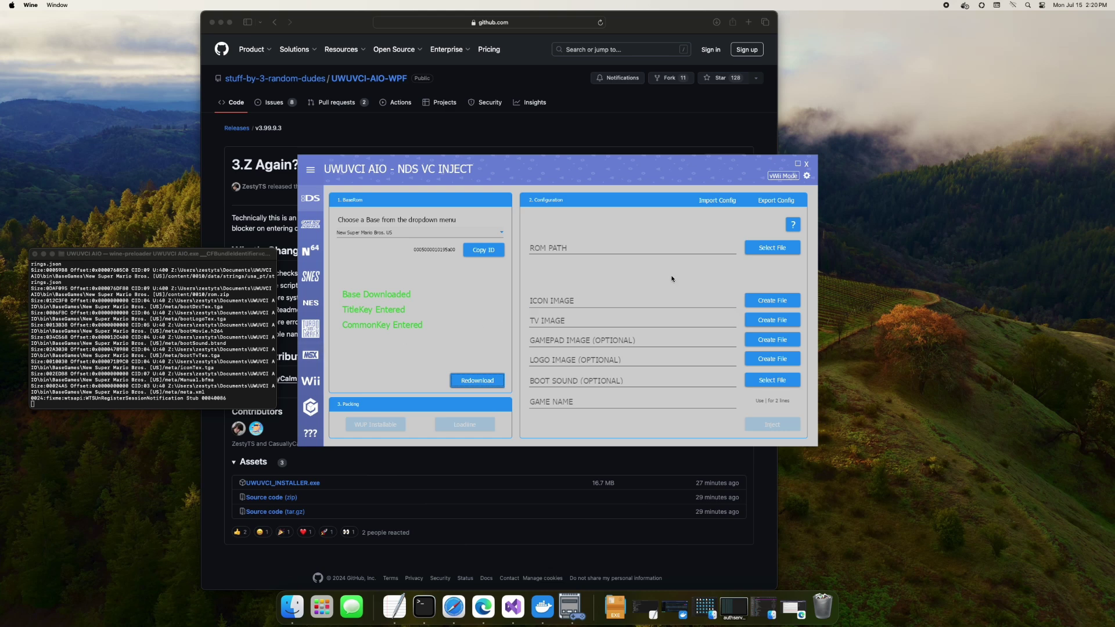
click(758, 253)
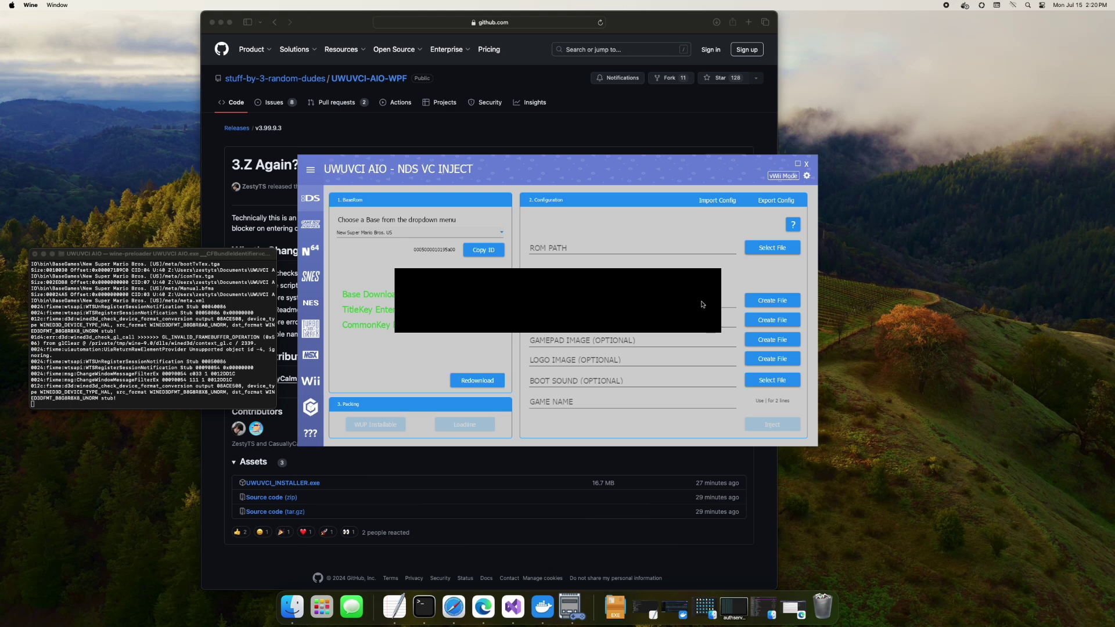
click(705, 326)
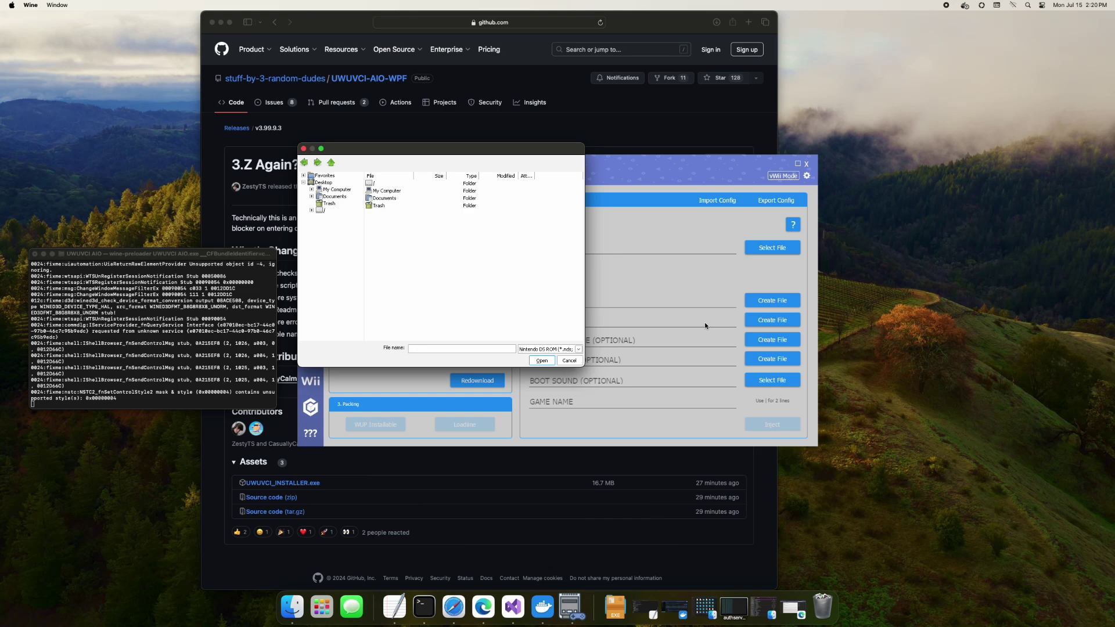
click(312, 210)
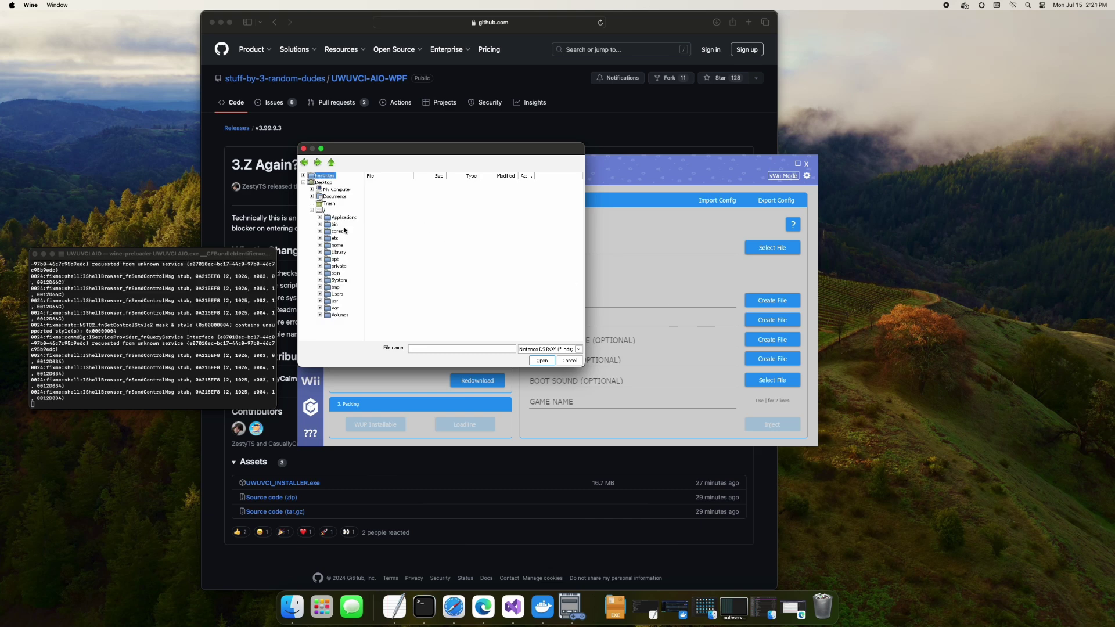
double_click(329, 294)
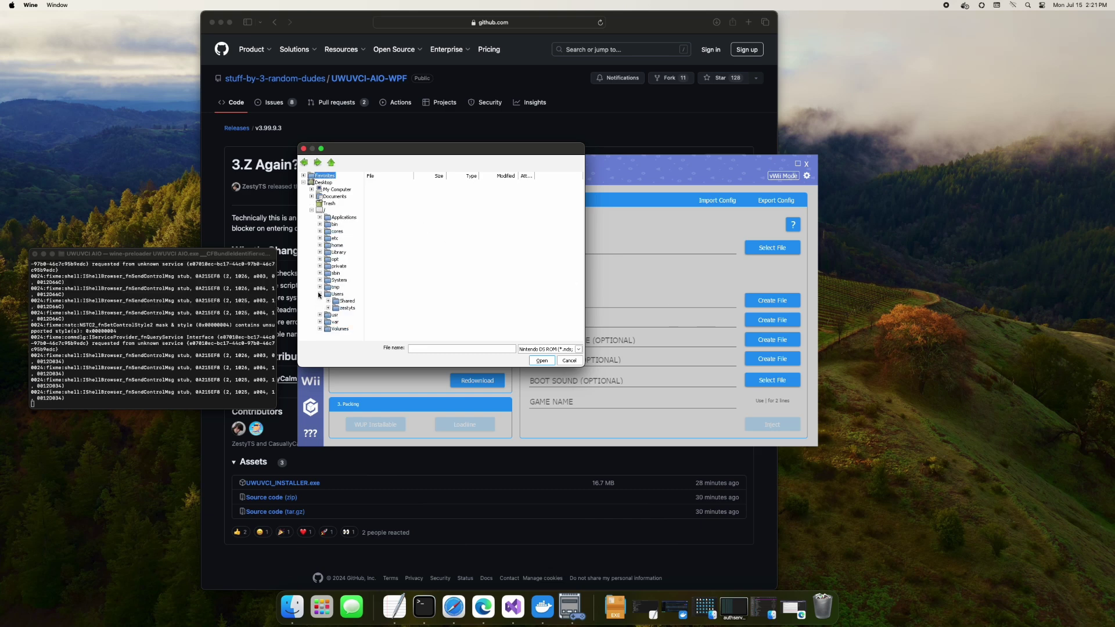
click(347, 308)
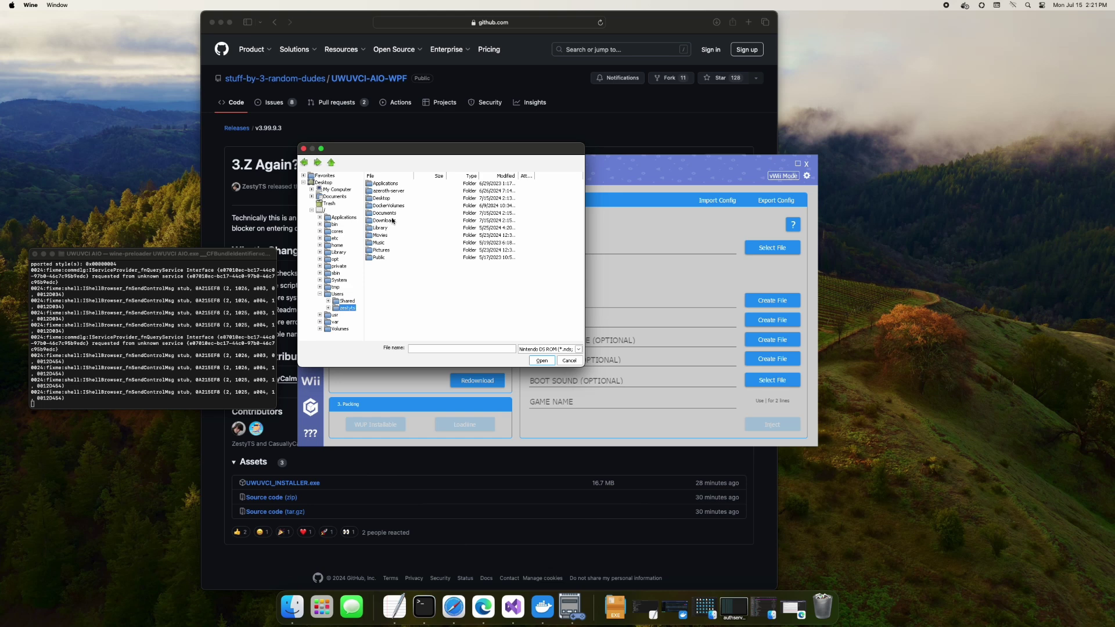
double_click(391, 221)
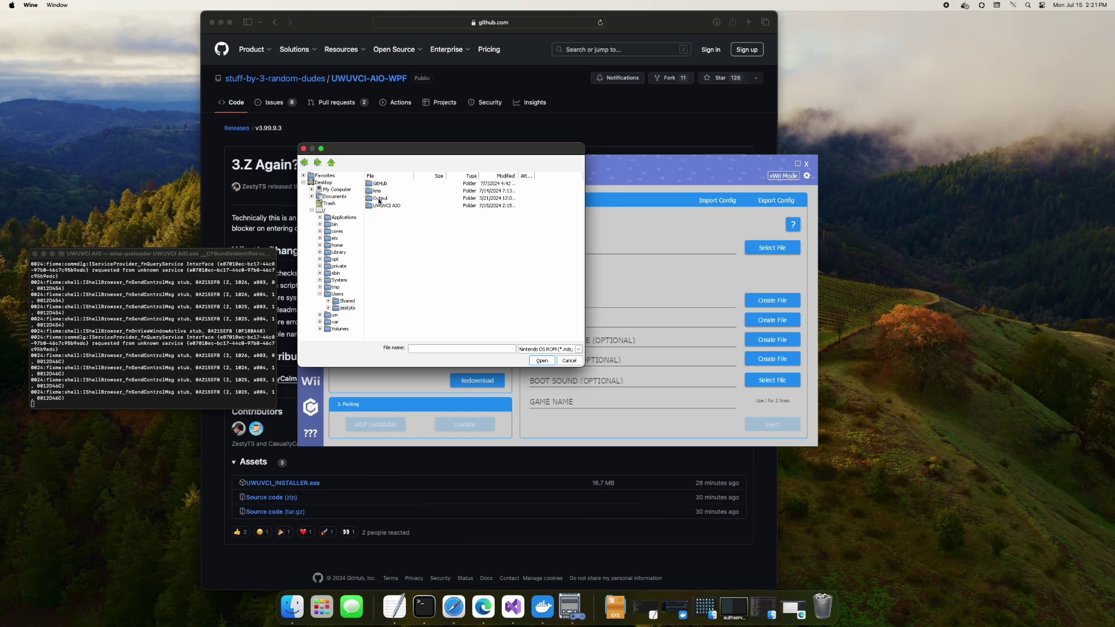
double_click(378, 199)
double_click(387, 187)
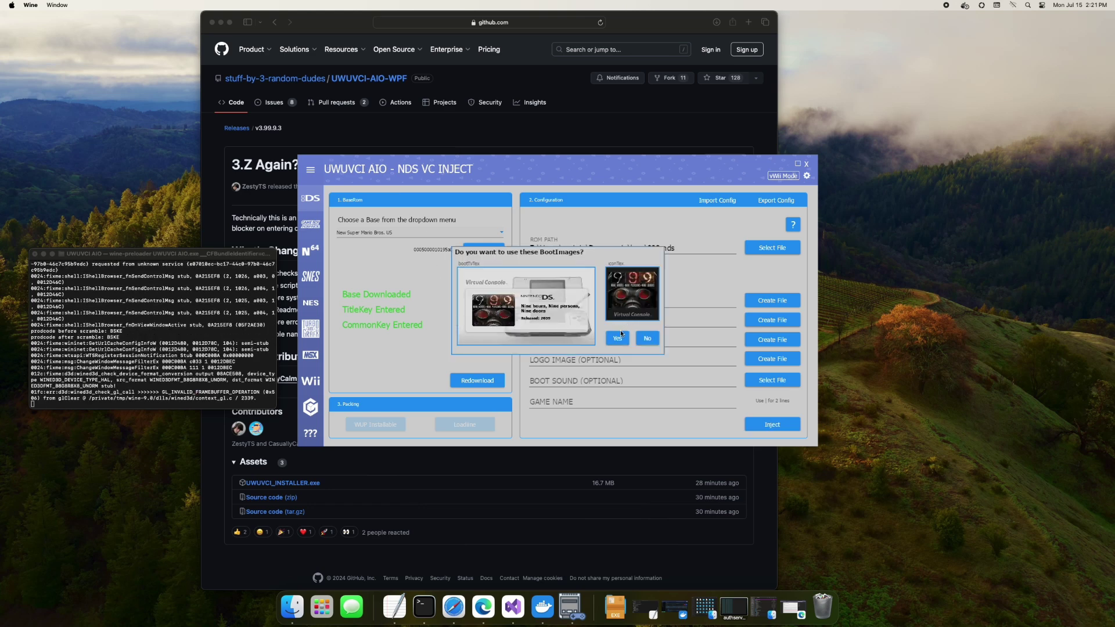
Accept the ROM's boot images, name the game 999, and inject it
click(620, 335)
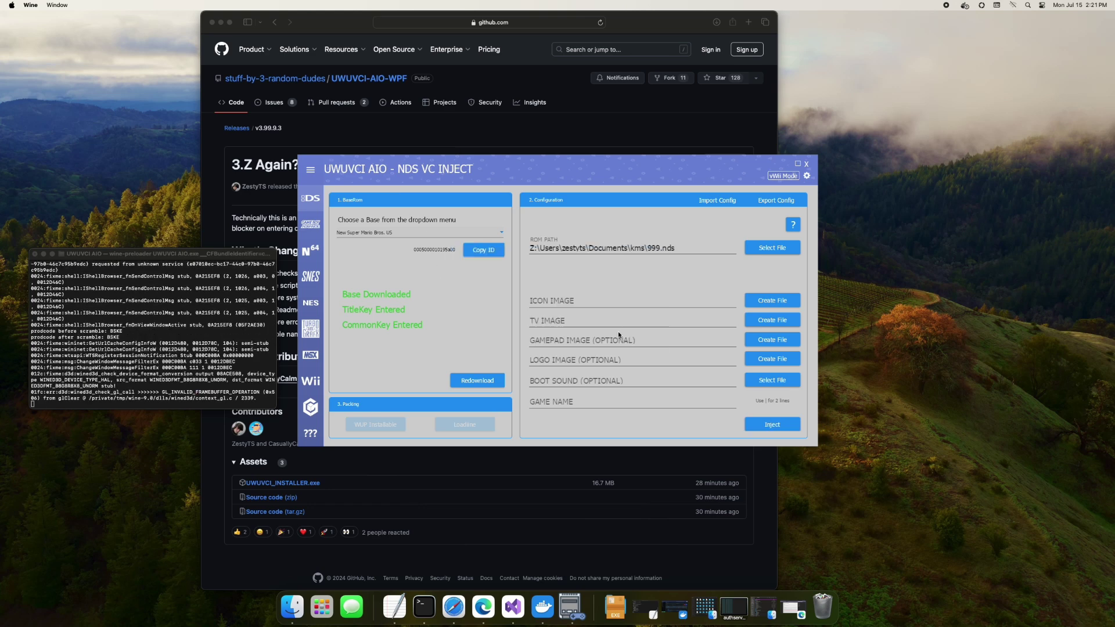
click(586, 404)
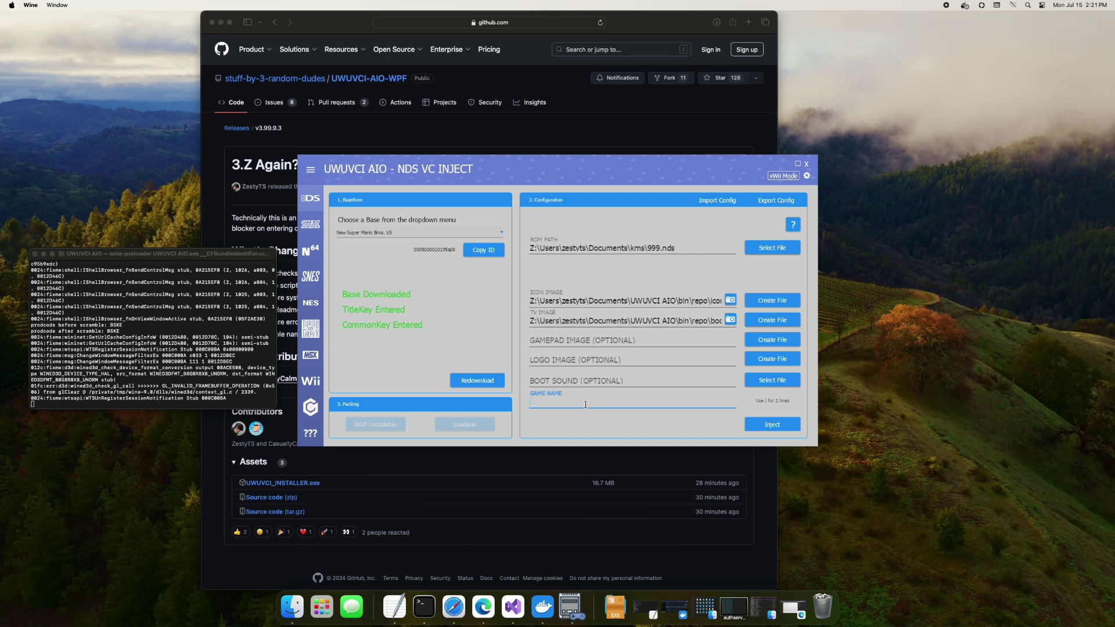
text(999)
click(780, 430)
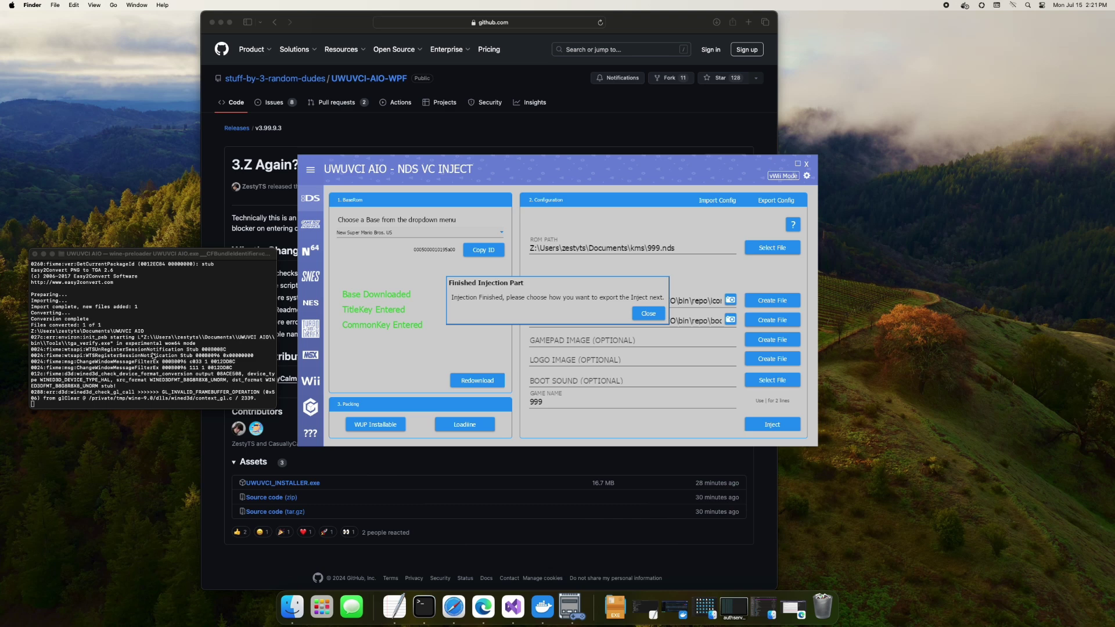
Export the 999 inject as a WUP installable and close the InjectedGames folder
click(649, 312)
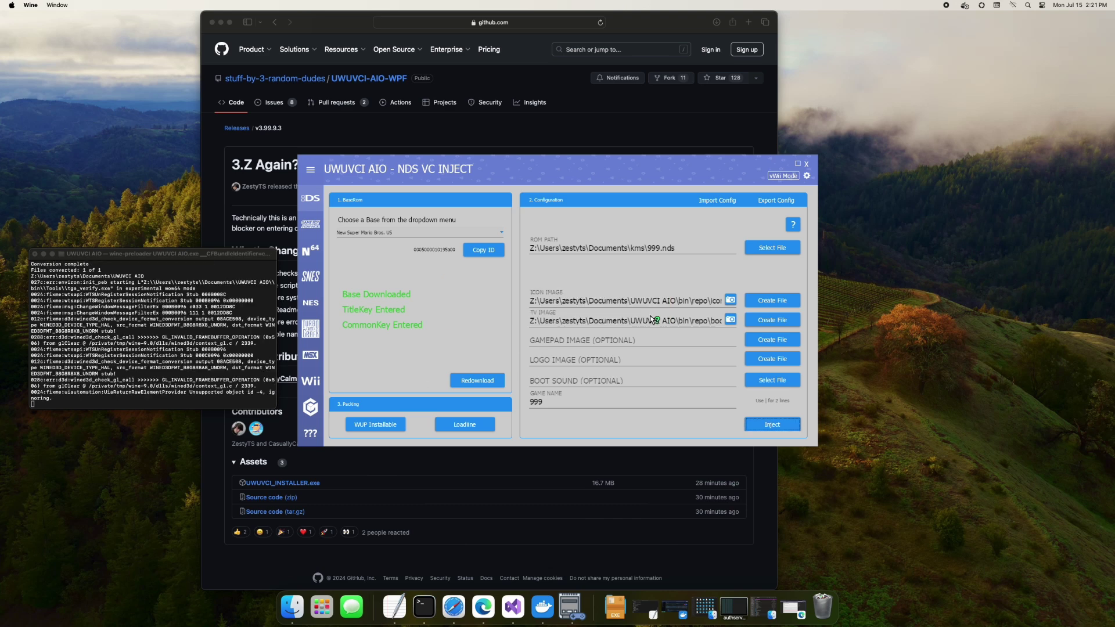
click(387, 425)
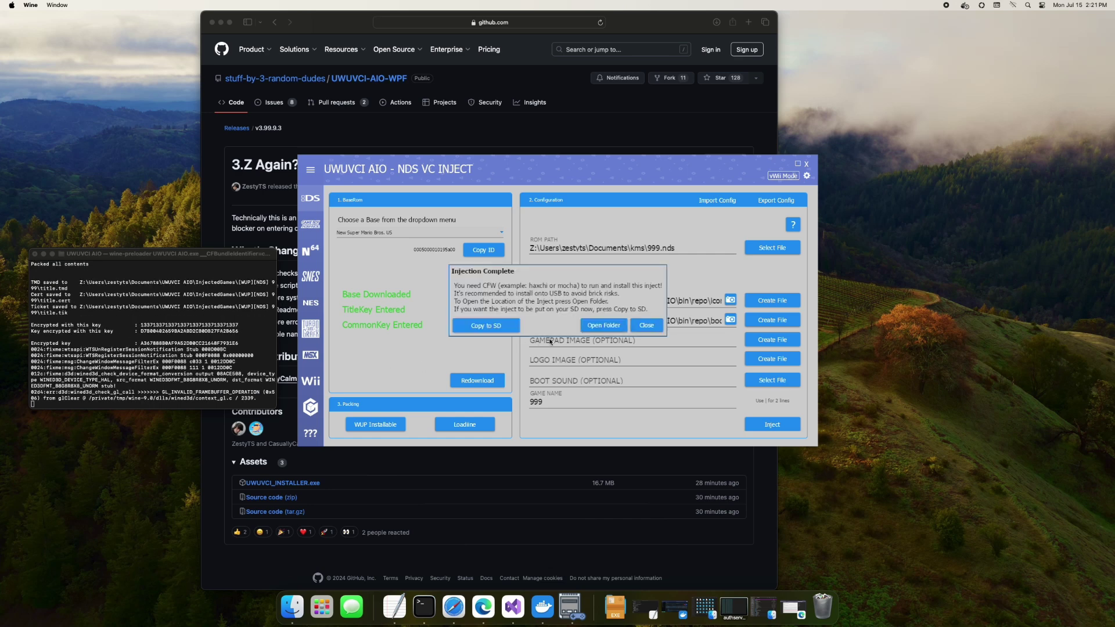
click(604, 326)
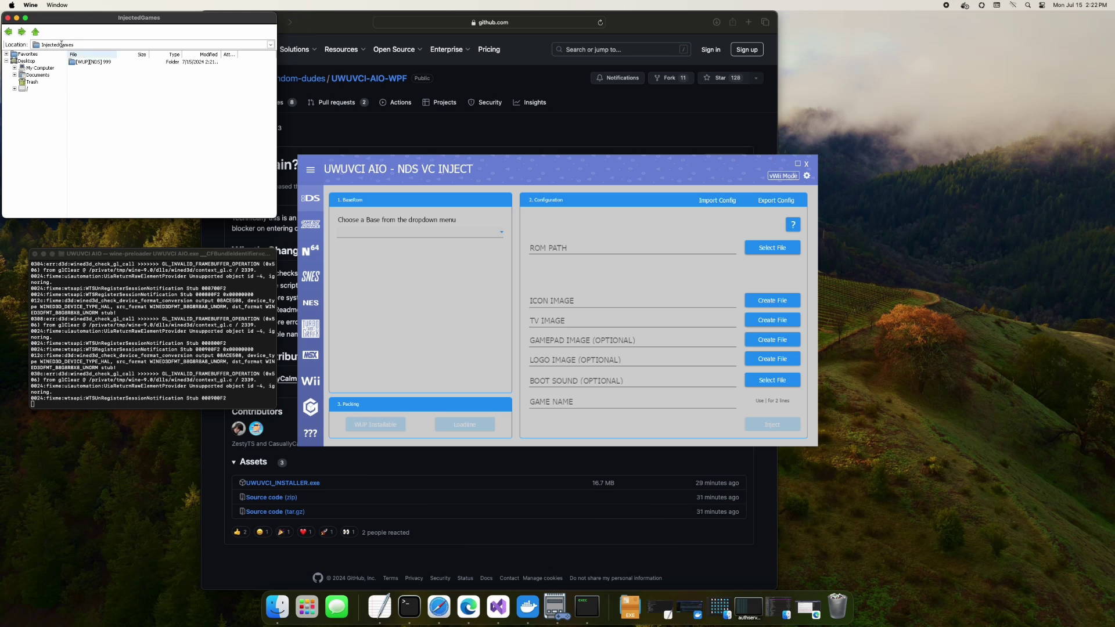
click(8, 18)
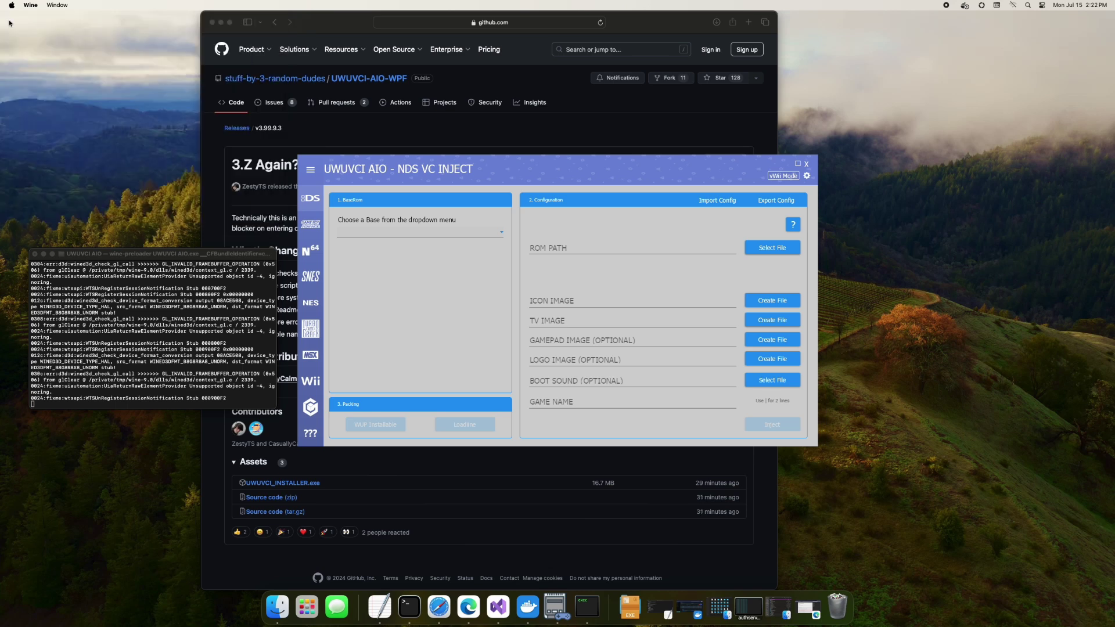
Start a Wii inject with Rhythm Heaven Fever US as the base game
click(311, 382)
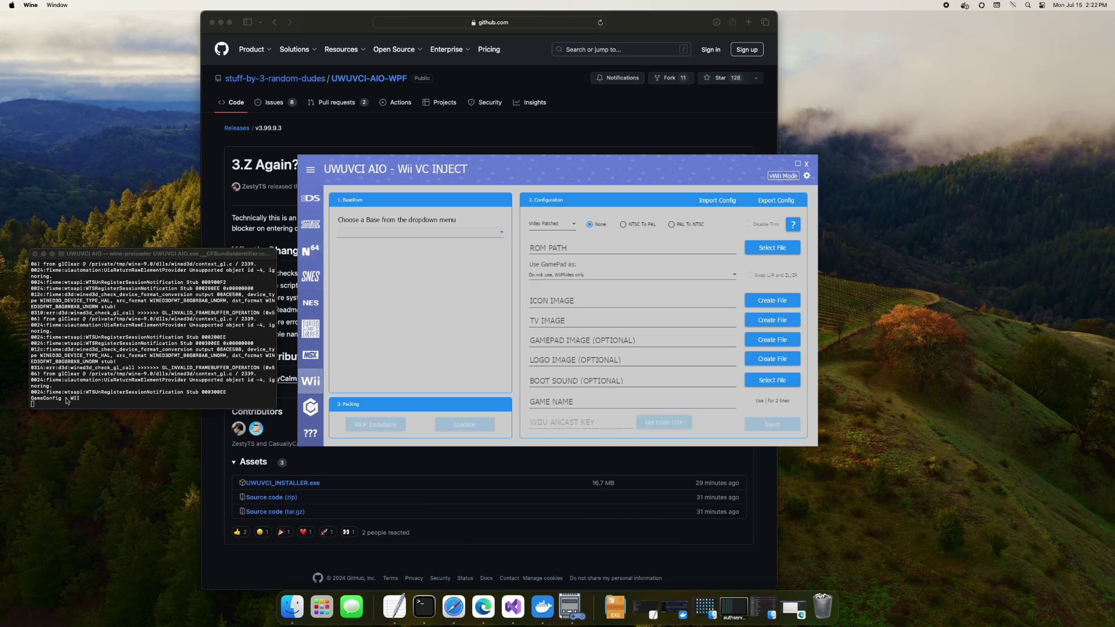
click(458, 234)
click(430, 284)
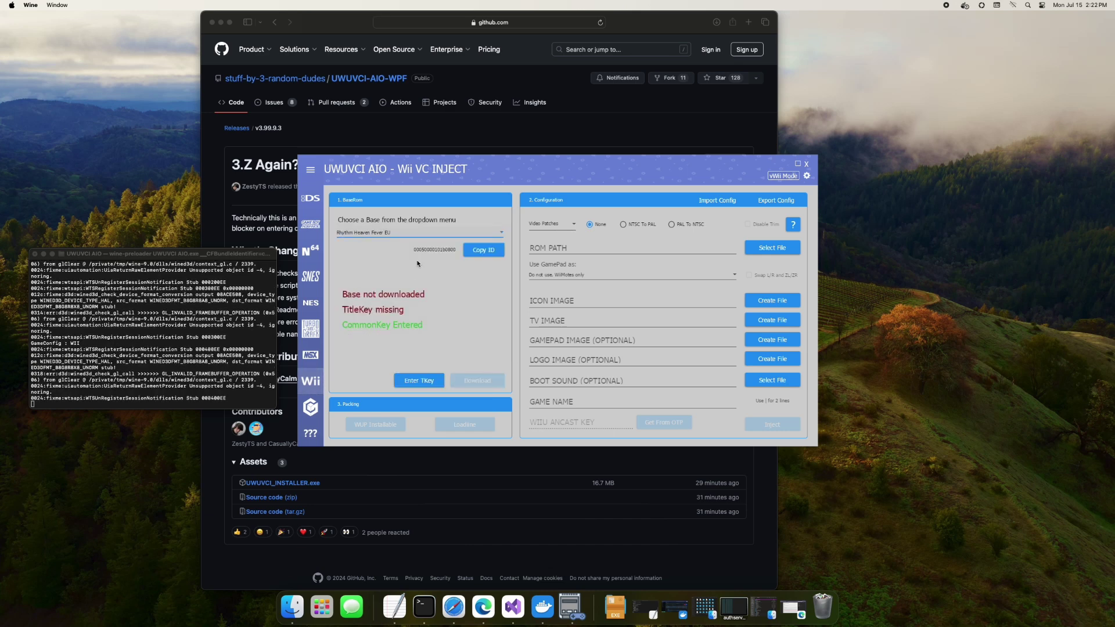
click(442, 231)
click(394, 271)
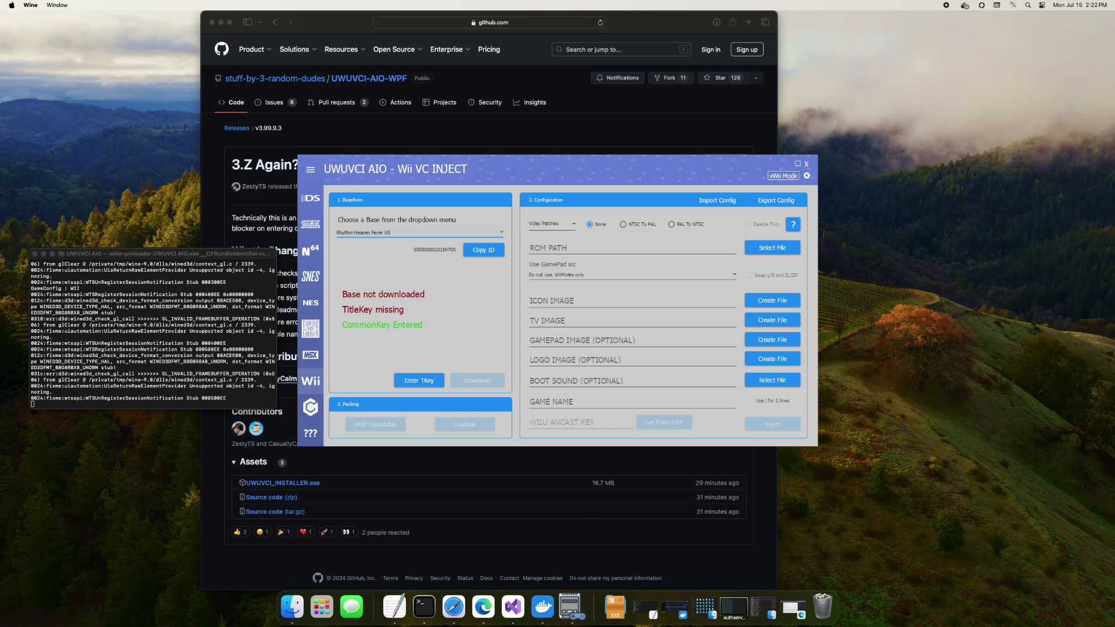
Paste and confirm the Rhythm Heaven Fever US title key, then download the base
click(419, 380)
right_click(460, 299)
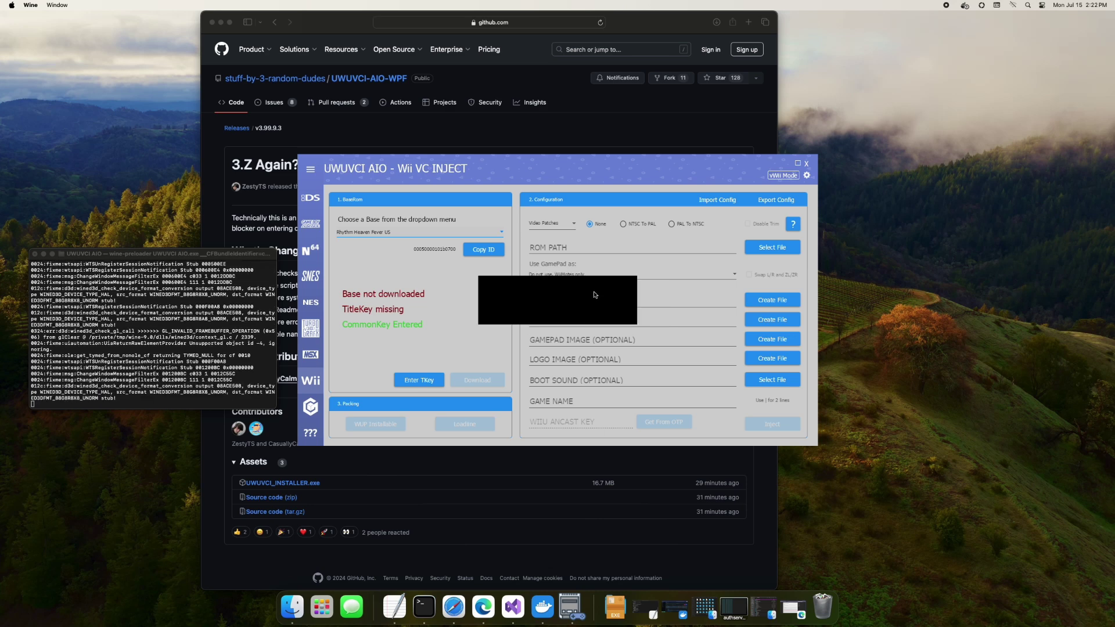
click(618, 316)
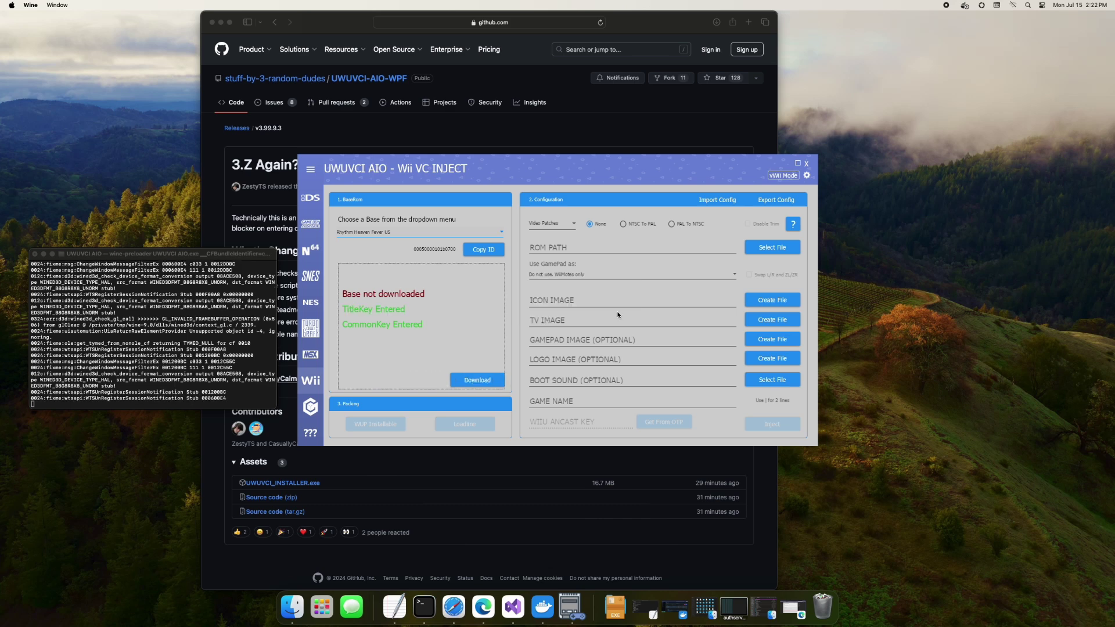
click(475, 376)
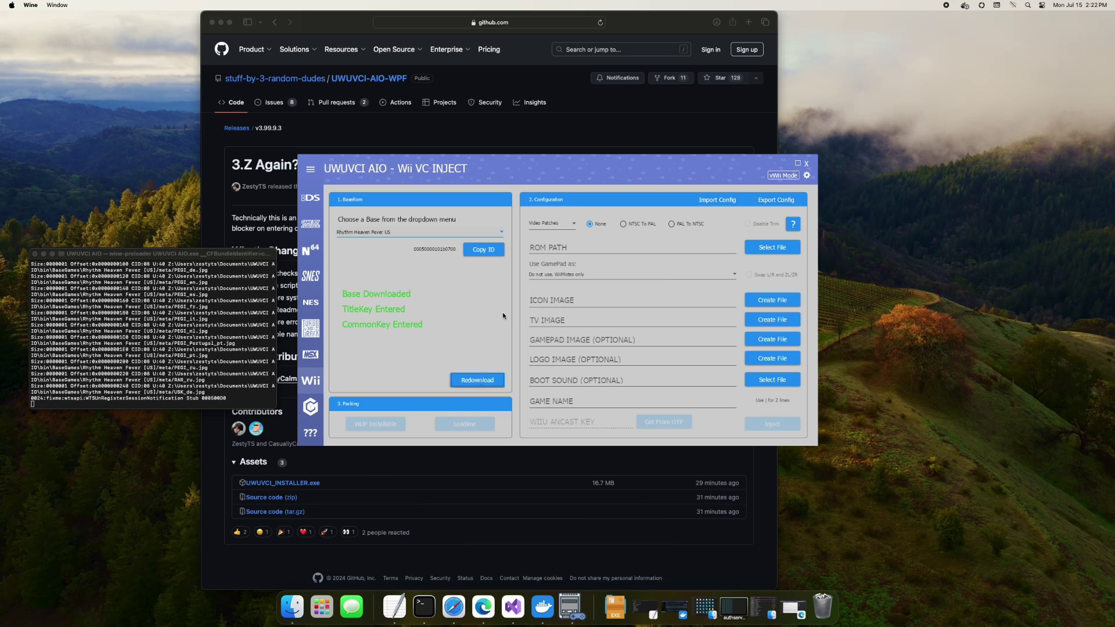
Choose pop.iso from Documents > kms as the Wii inject's ROM
click(755, 247)
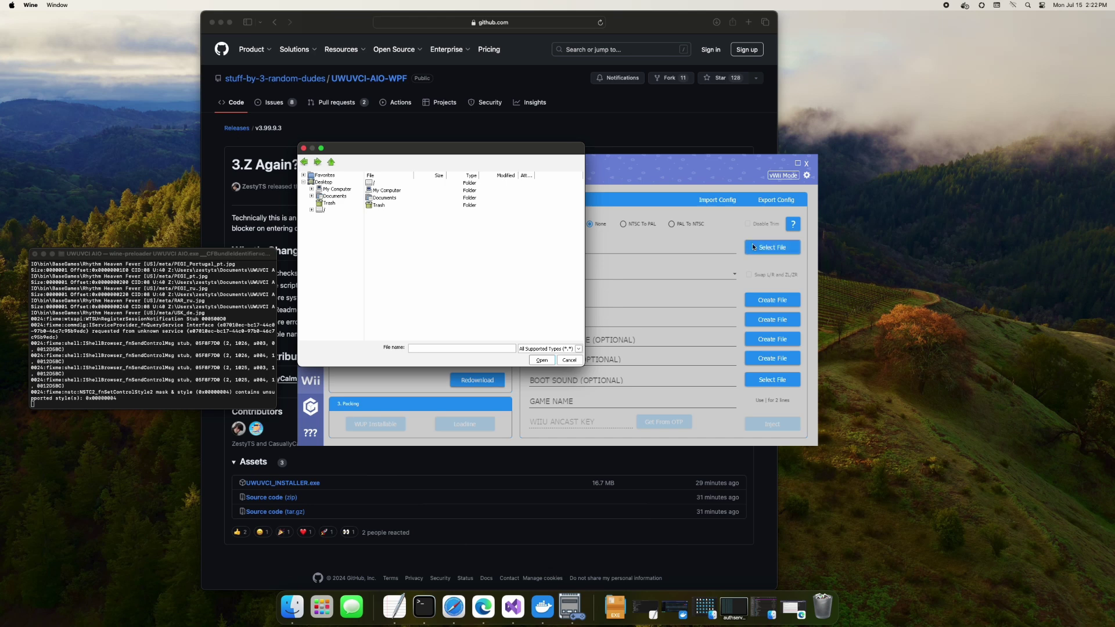
click(312, 210)
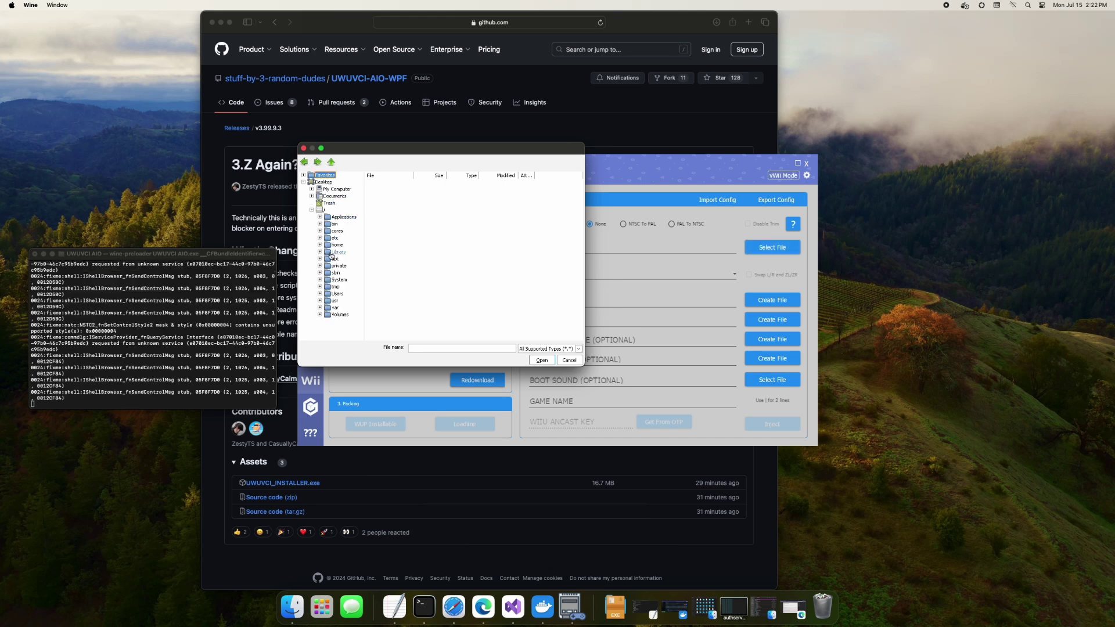
click(325, 294)
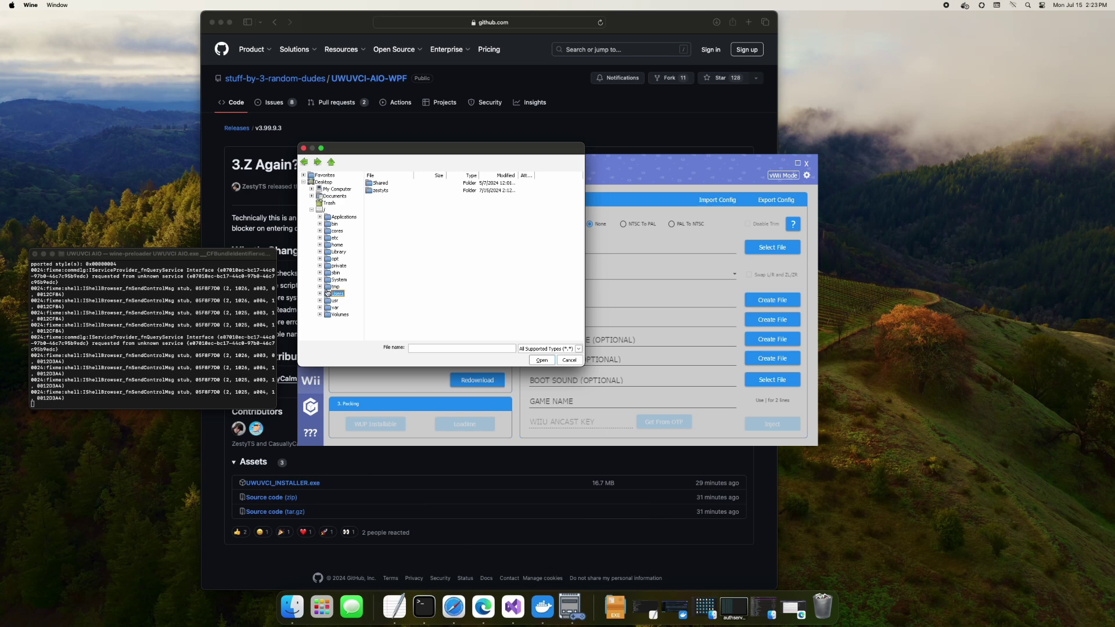
double_click(381, 191)
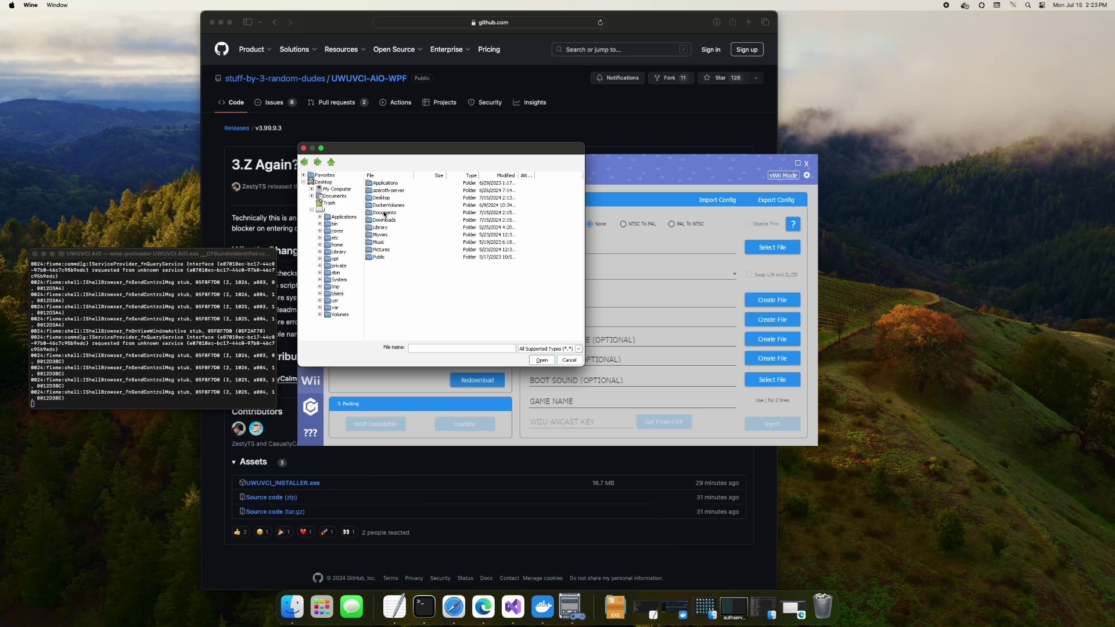
double_click(384, 213)
double_click(377, 191)
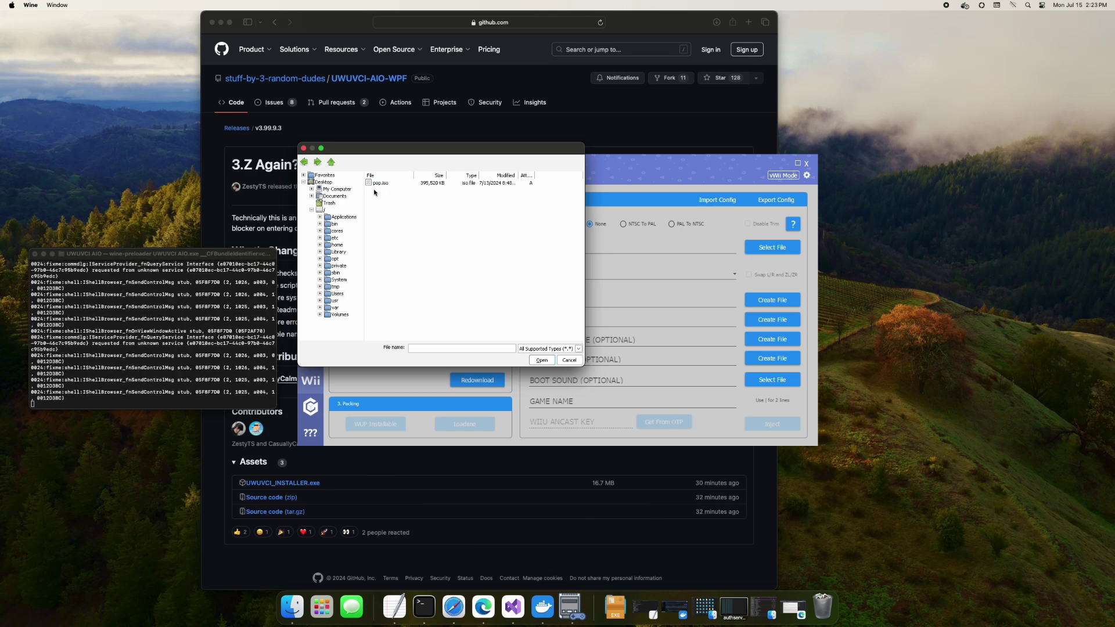
double_click(385, 182)
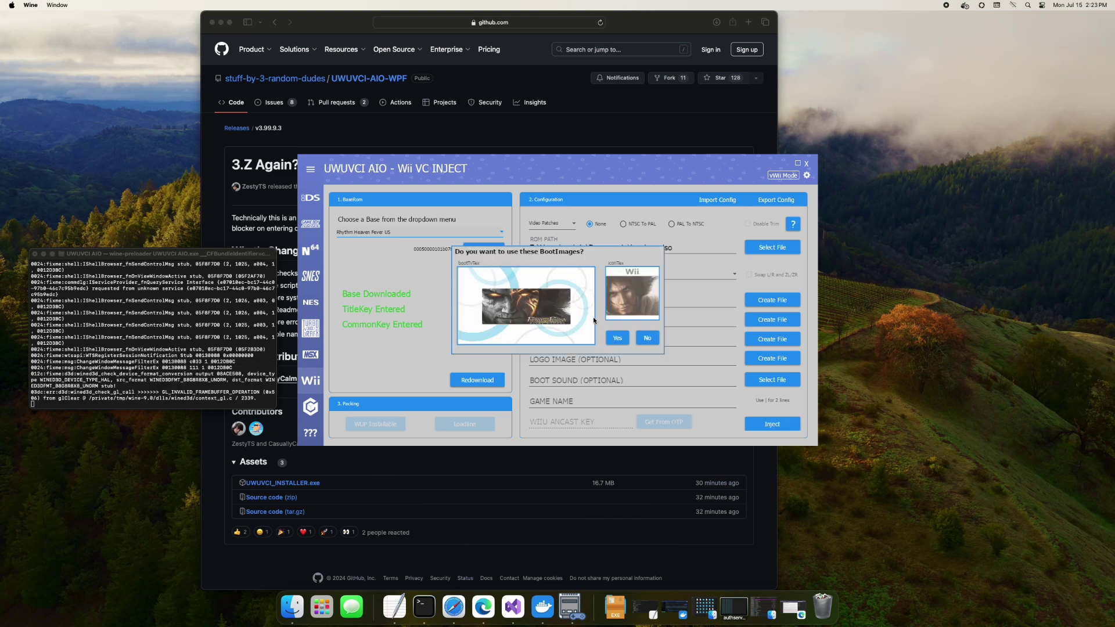
Accept the suggested boot images, keep the name PRINCE OF PERSIA RIVAL SWORDS, and start injection
click(617, 339)
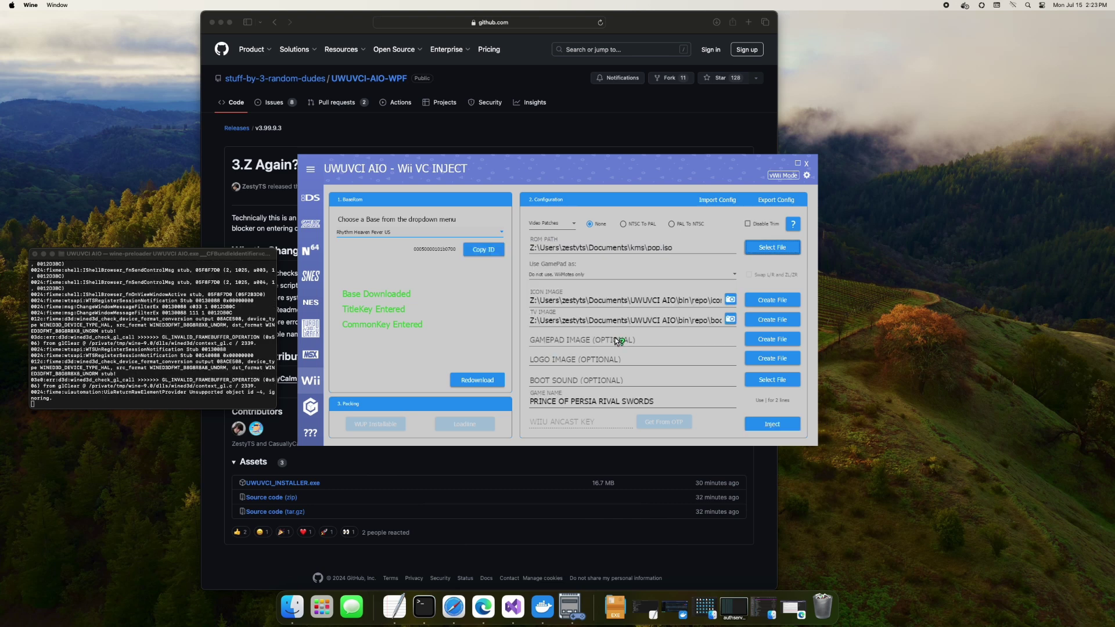
click(575, 400)
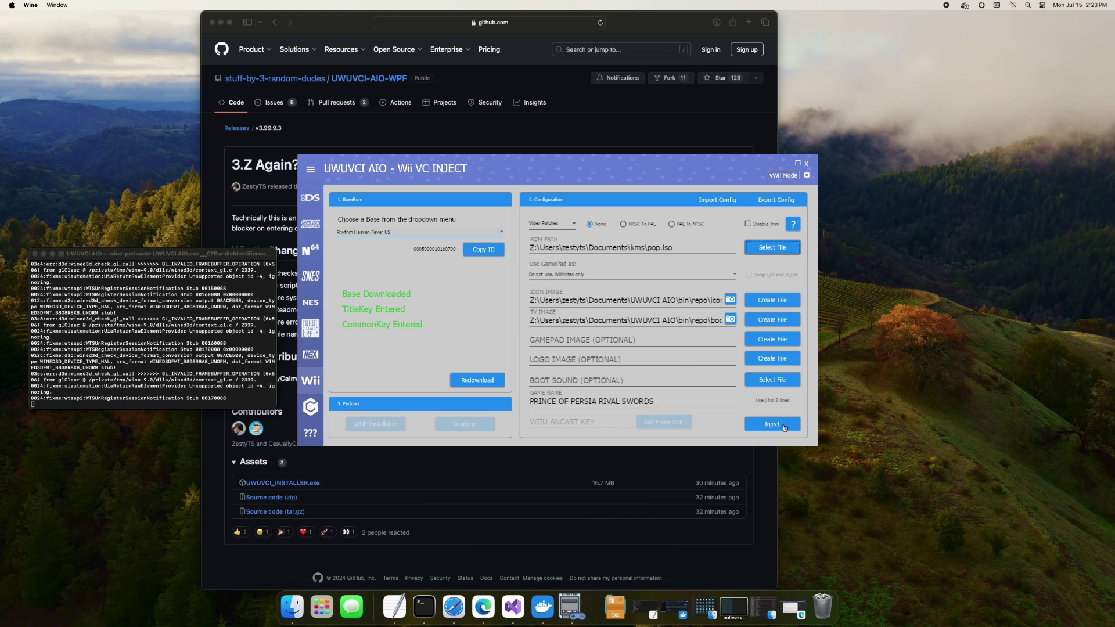
click(780, 424)
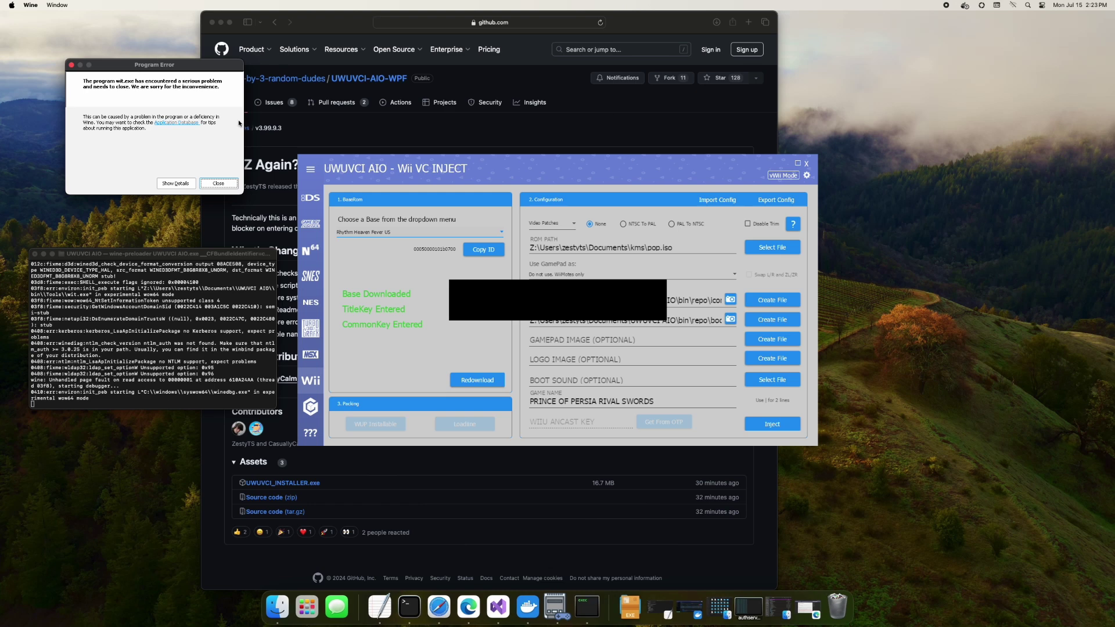
Move aside and close both wit.exe crash reports, leaving the Injection Failed error
drag(132, 72, 369, 224)
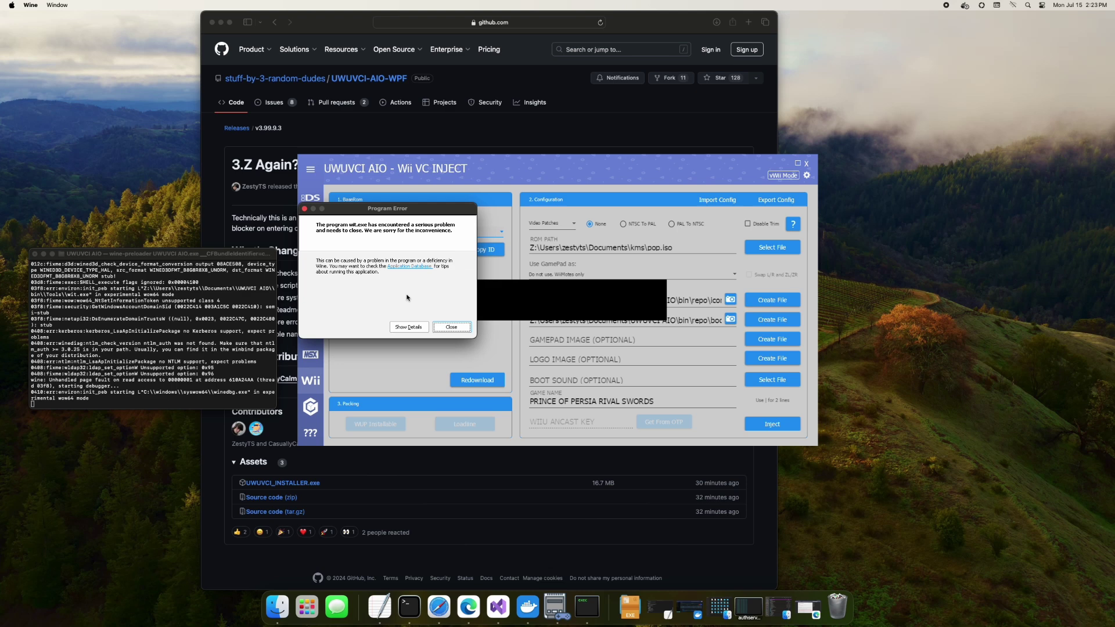
click(444, 323)
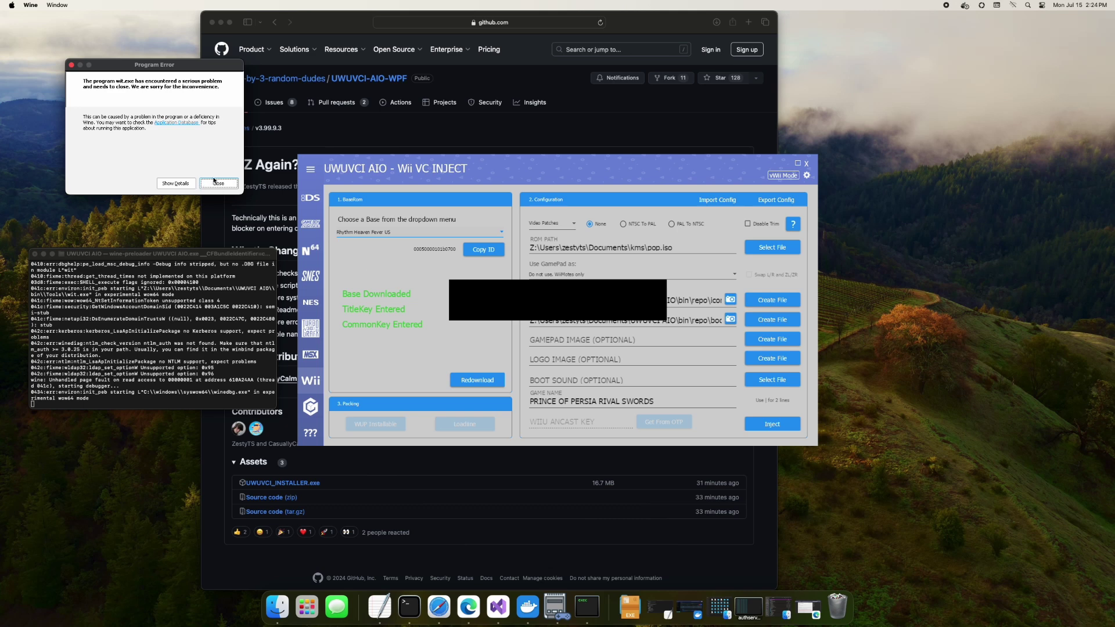
click(215, 183)
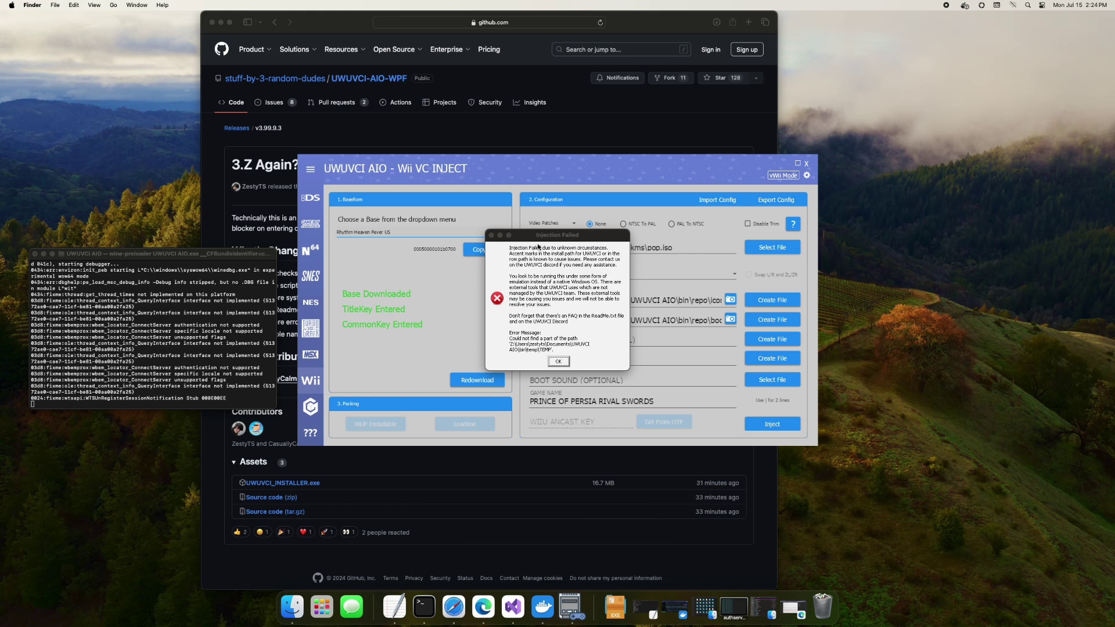
Move the Injection Failed message to uncover the base status, then dismiss it
click(538, 246)
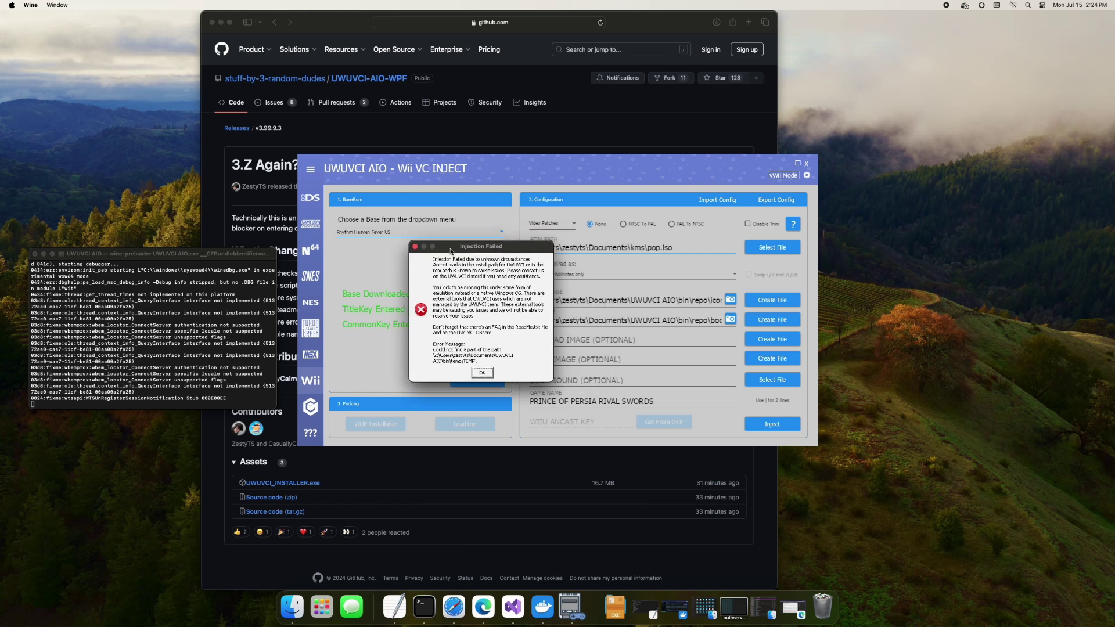
drag(450, 248, 498, 233)
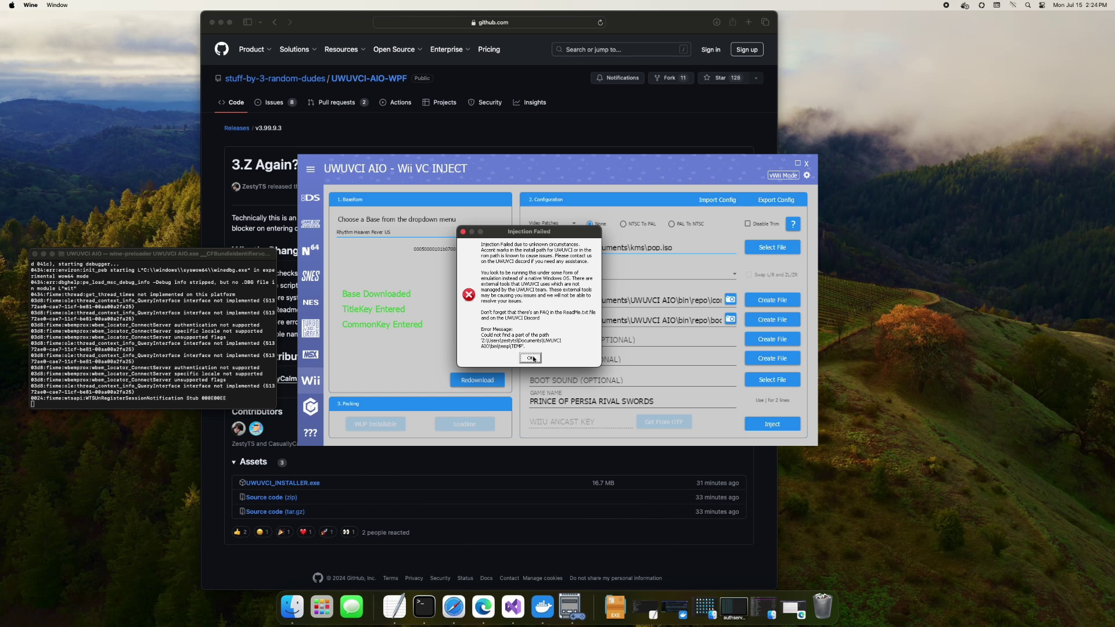
click(531, 358)
click(314, 252)
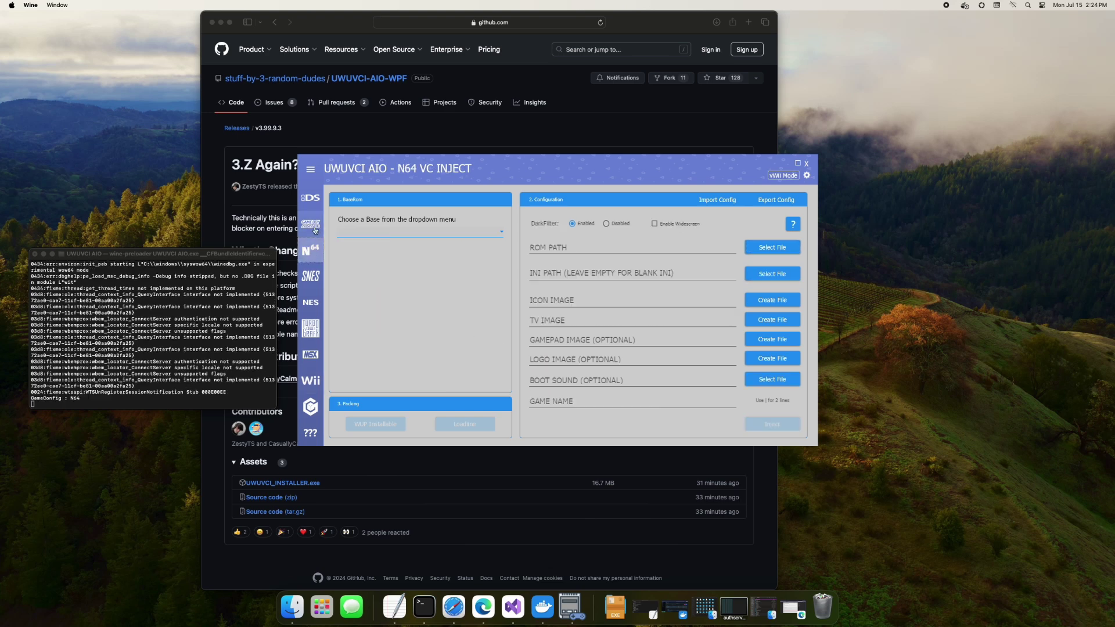